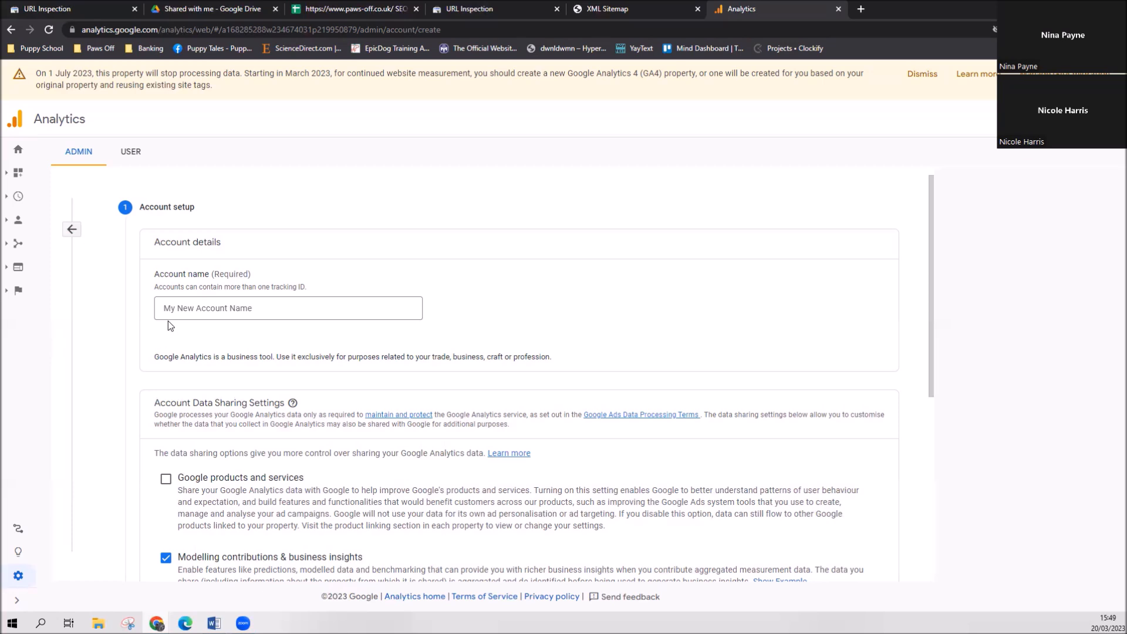
Step: Name the new Analytics account Puppy Tales, keep the default data sharing settings and continue to the property setup
{"action": "left_click", "coordinate": [188, 309]}
{"action": "type", "text": "Puppy Tales"}
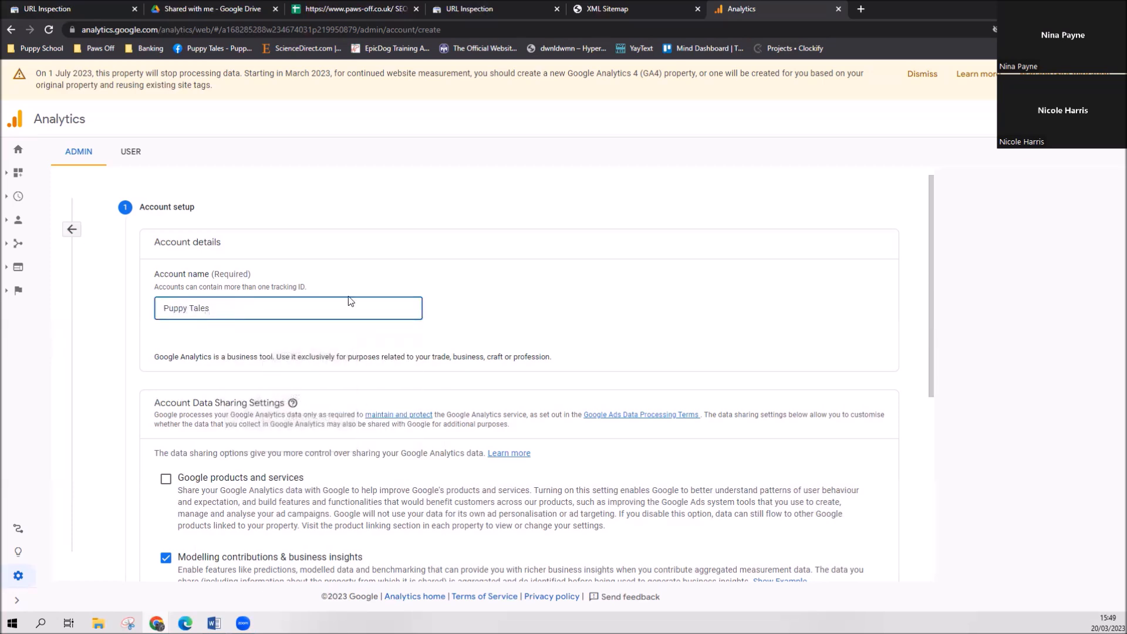
{"action": "scroll", "coordinate": [455, 282], "scroll_direction": "down", "scroll_amount": 1}
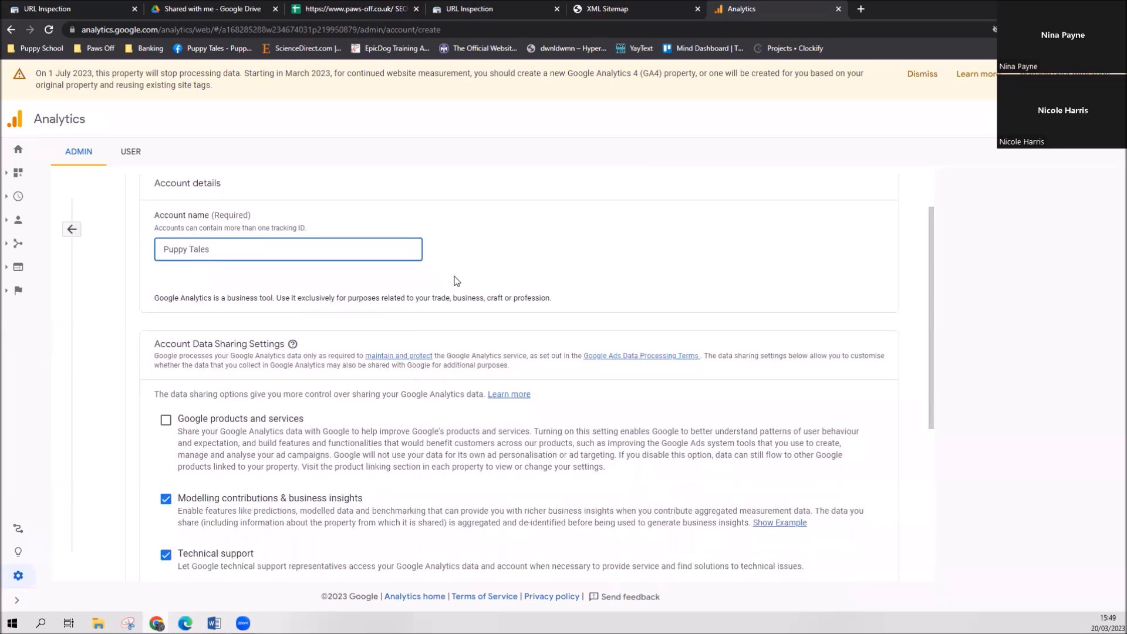
{"action": "scroll", "coordinate": [457, 281], "scroll_direction": "down", "scroll_amount": 3}
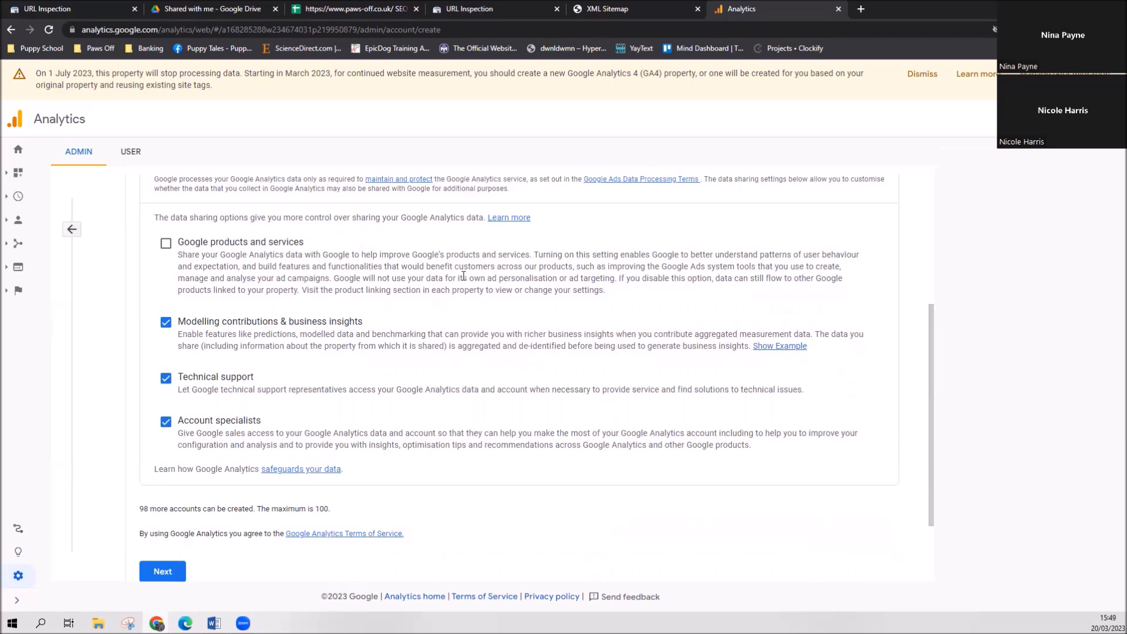
{"action": "left_click", "coordinate": [171, 572]}
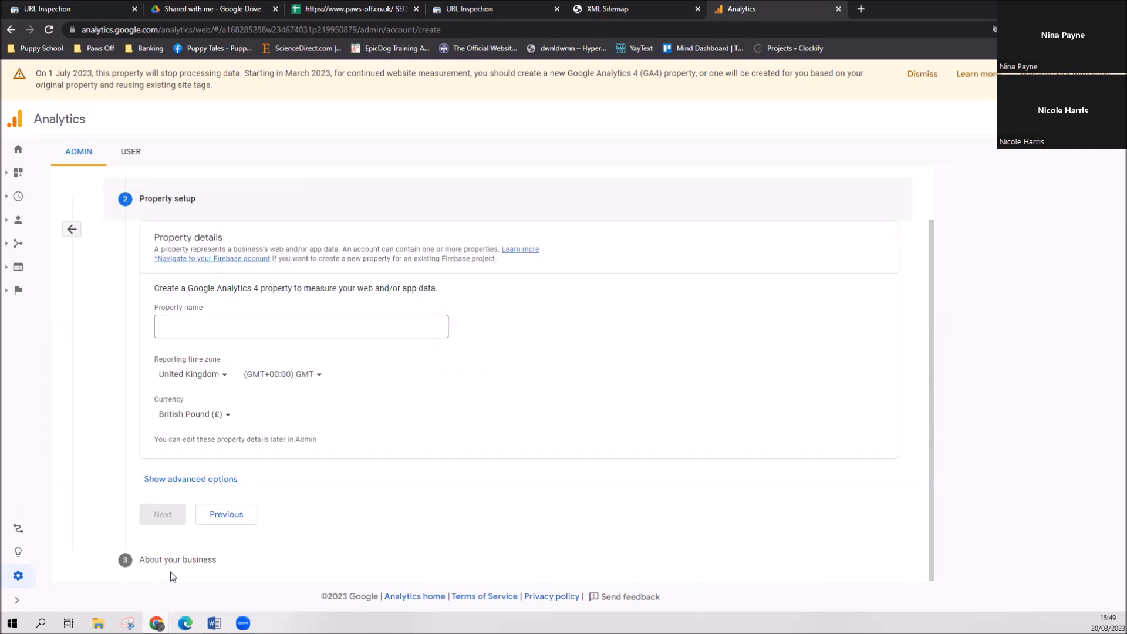
Step: Enable the creation of a Universal Analytics property in the advanced options of the property setup
{"action": "left_click", "coordinate": [203, 479]}
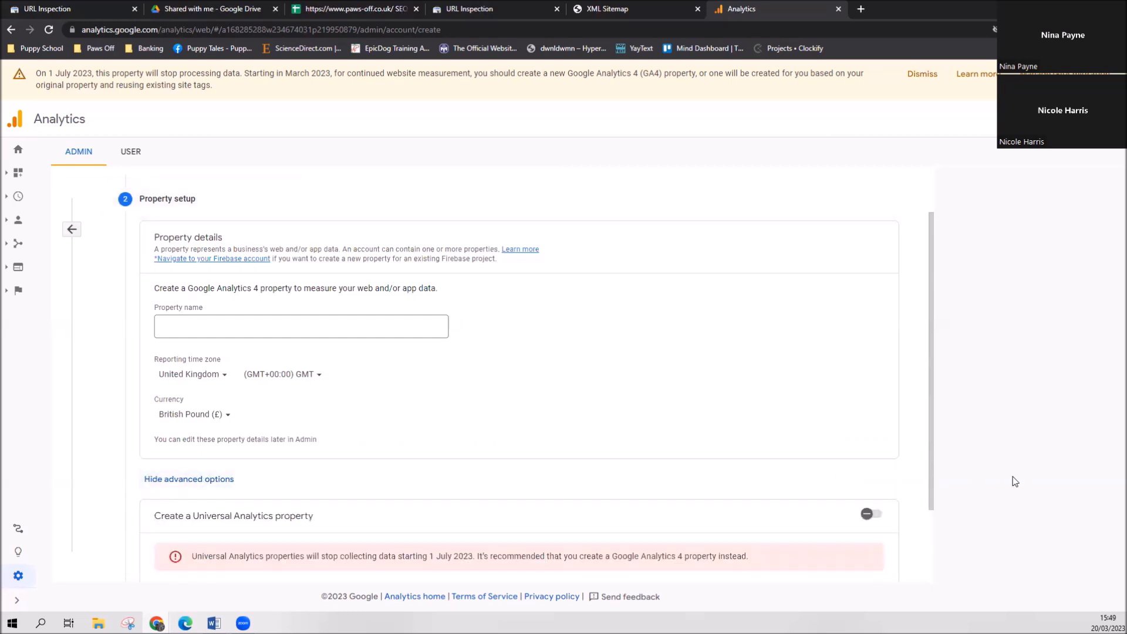
{"action": "scroll", "coordinate": [912, 477], "scroll_direction": "down", "scroll_amount": 2}
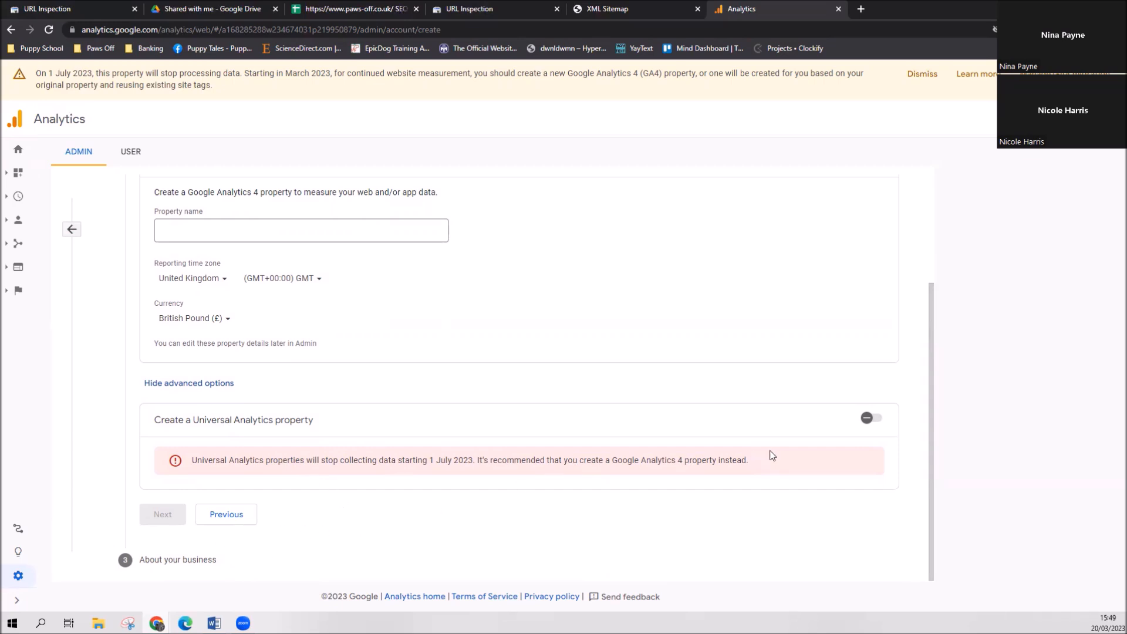
{"action": "left_click", "coordinate": [861, 419]}
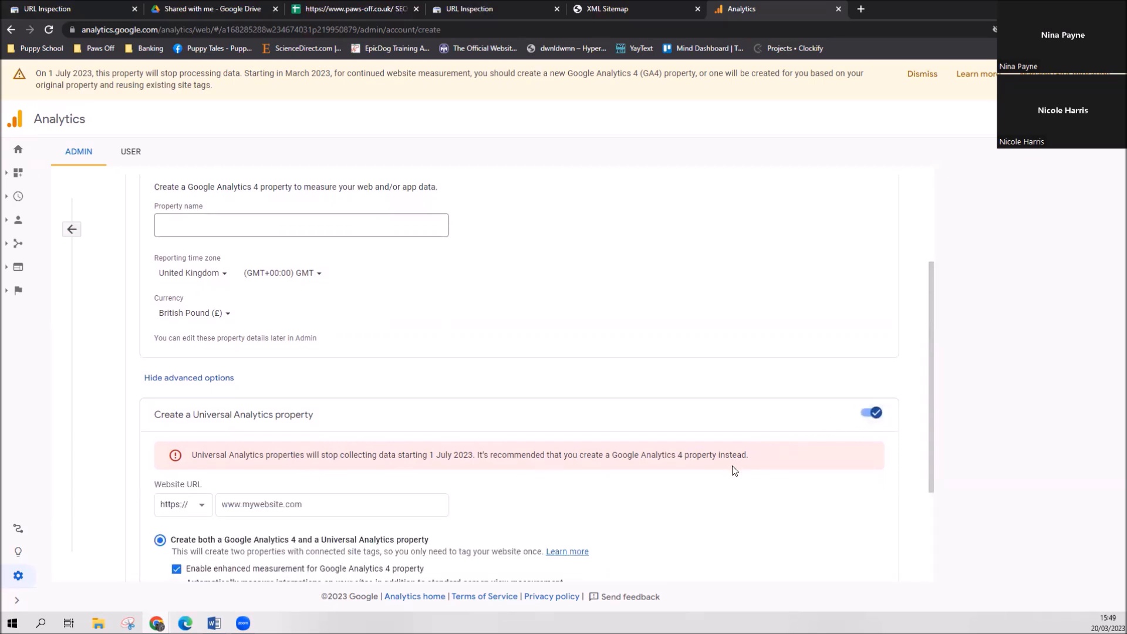
{"action": "scroll", "coordinate": [732, 467], "scroll_direction": "down", "scroll_amount": 3}
{"action": "scroll", "coordinate": [317, 377], "scroll_direction": "up", "scroll_amount": 3}
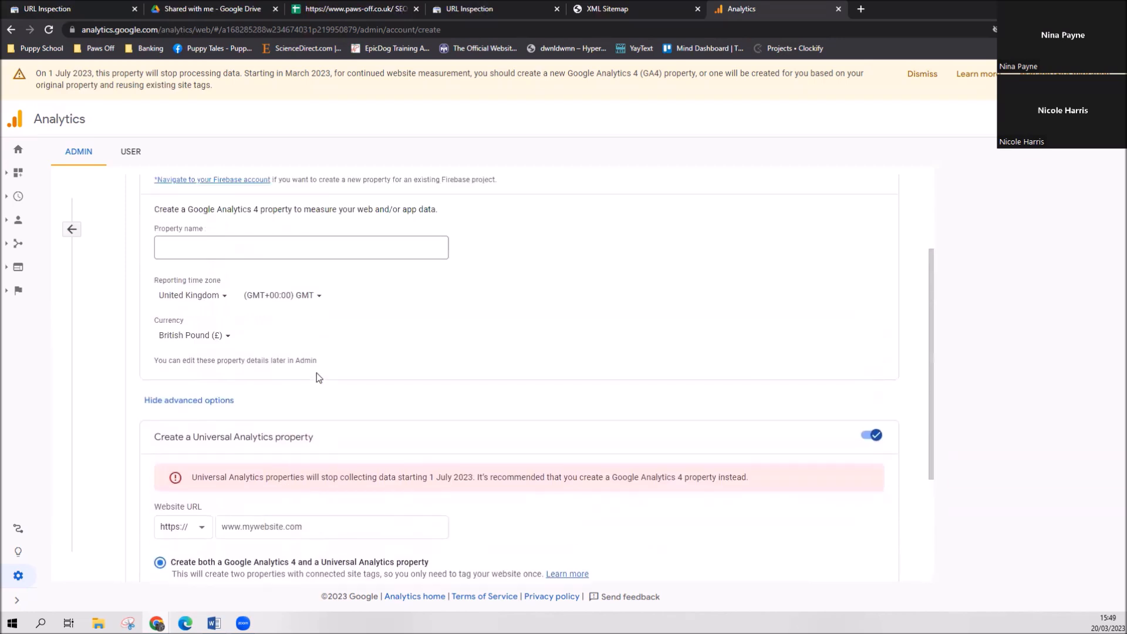
{"action": "left_click", "coordinate": [241, 248]}
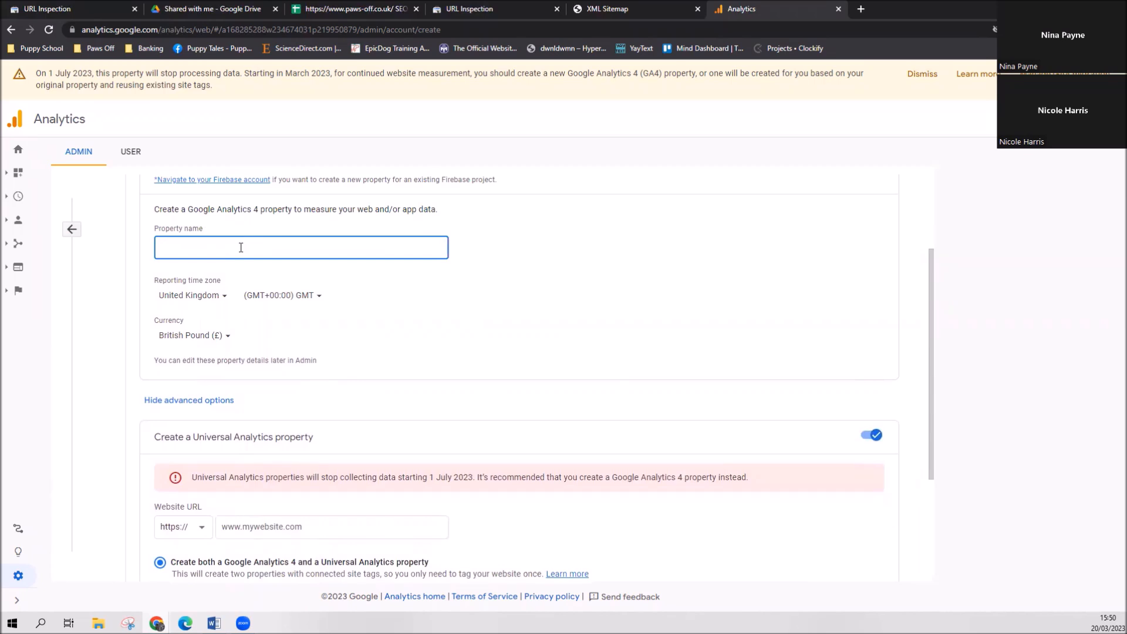
{"action": "type", "text": "Puppy Tales 2023"}
{"action": "scroll", "coordinate": [399, 449], "scroll_direction": "down", "scroll_amount": 2}
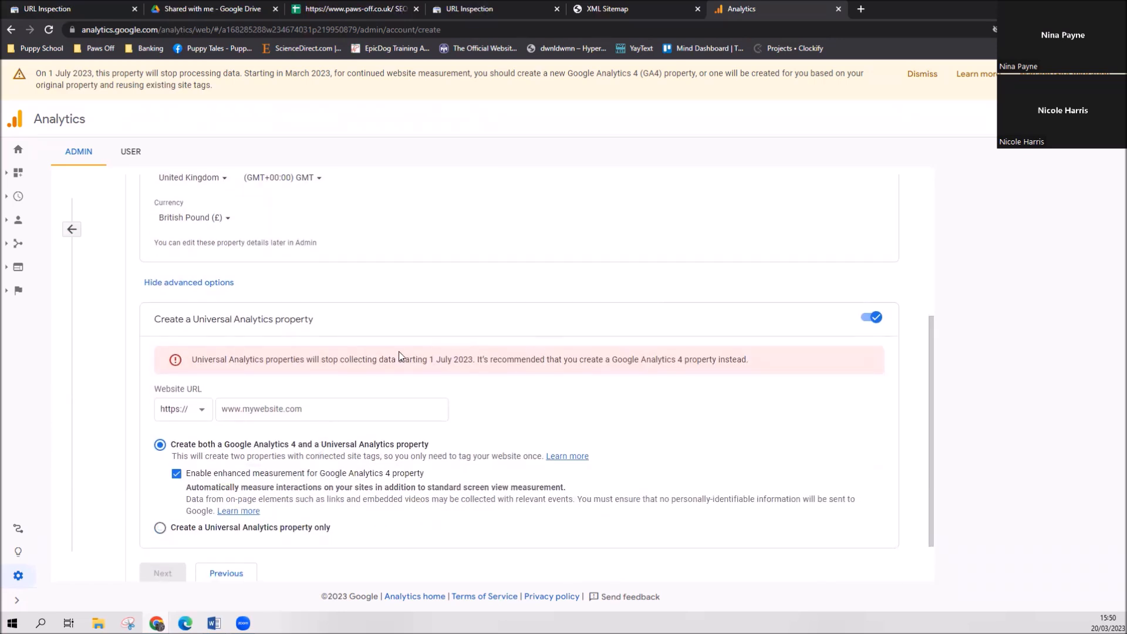
{"action": "left_click", "coordinate": [320, 411]}
{"action": "type", "text": "www.puppytales."}
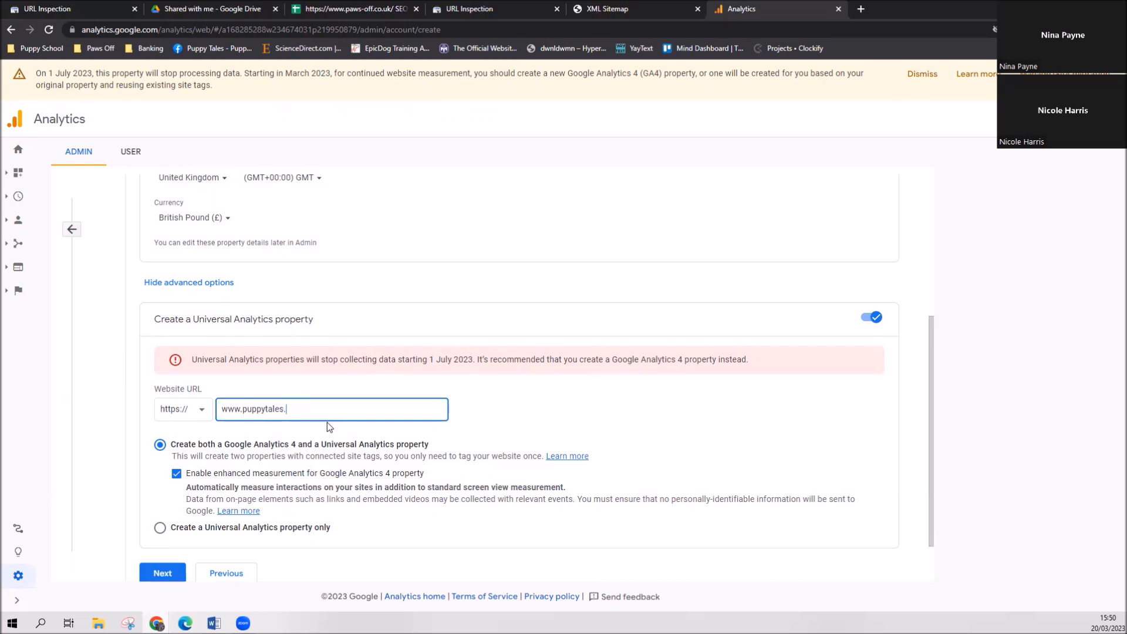
{"action": "type", "text": "uk"}
{"action": "scroll", "coordinate": [516, 404], "scroll_direction": "down", "scroll_amount": 1}
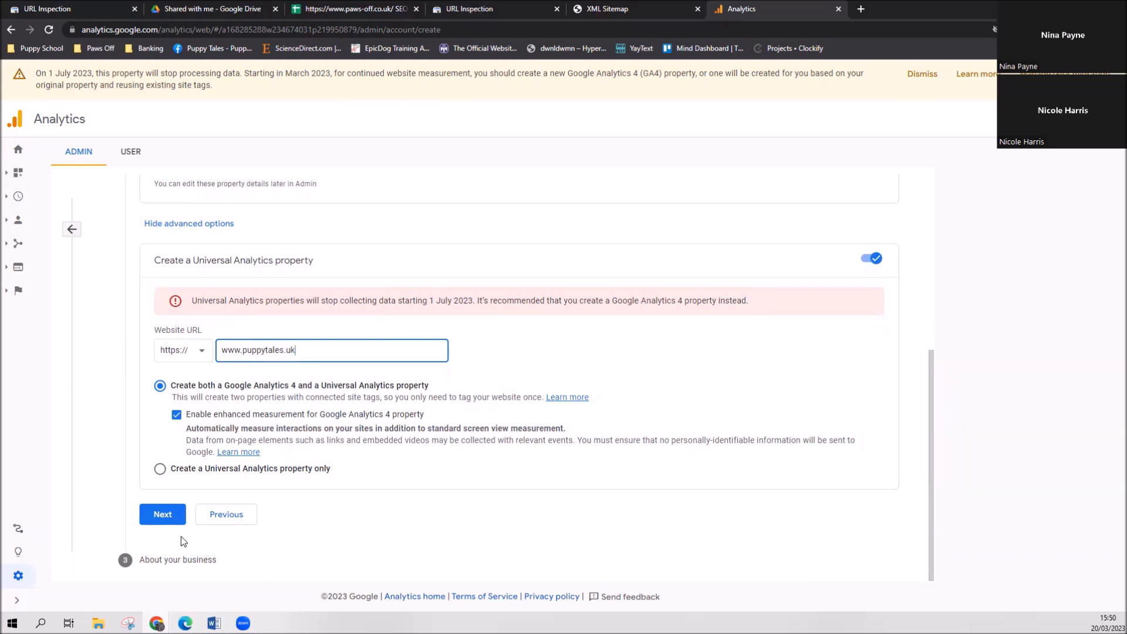
{"action": "left_click", "coordinate": [165, 520]}
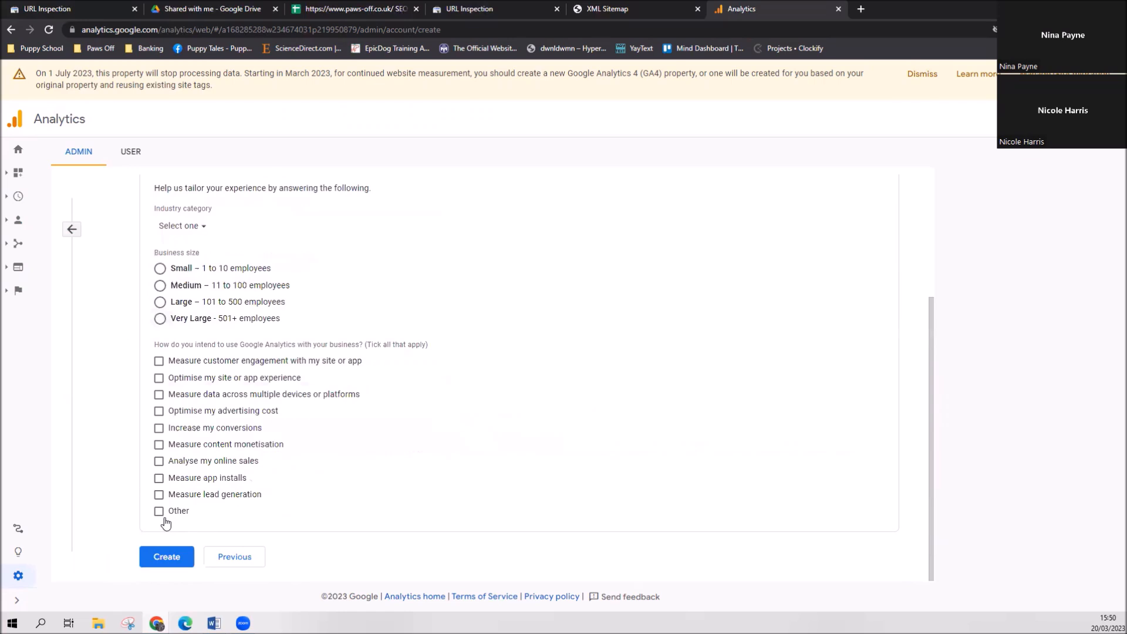
Step: Set the industry category to Pets & Animals and the business size to Small – 1 to 10 employees
{"action": "scroll", "coordinate": [282, 250], "scroll_direction": "up", "scroll_amount": 2}
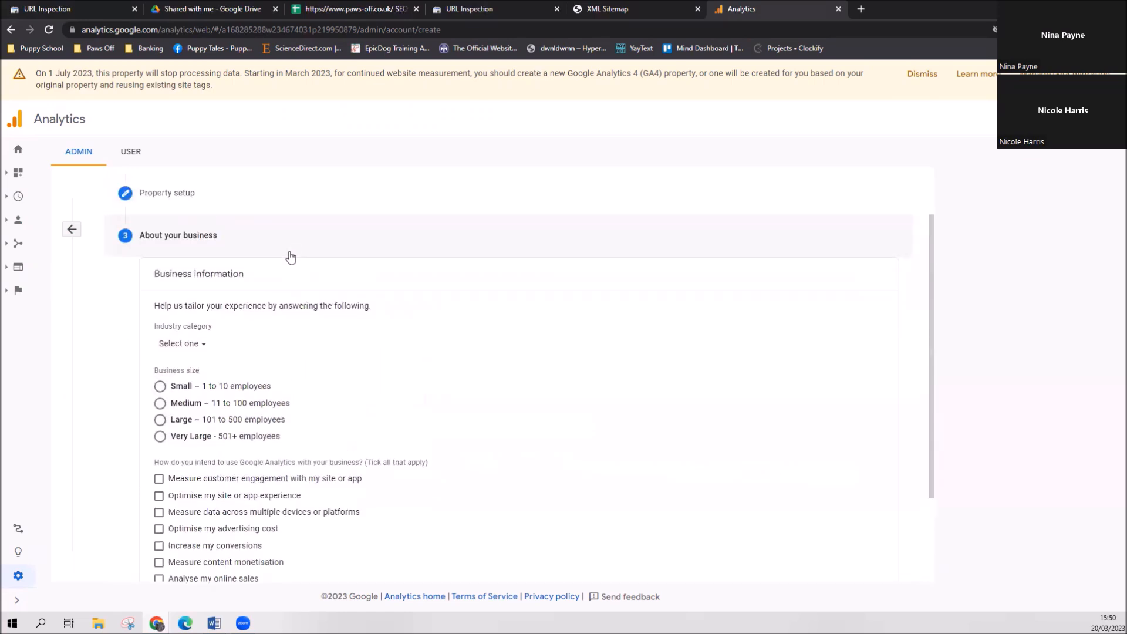
{"action": "scroll", "coordinate": [245, 330], "scroll_direction": "down", "scroll_amount": 1}
{"action": "left_click", "coordinate": [203, 286]}
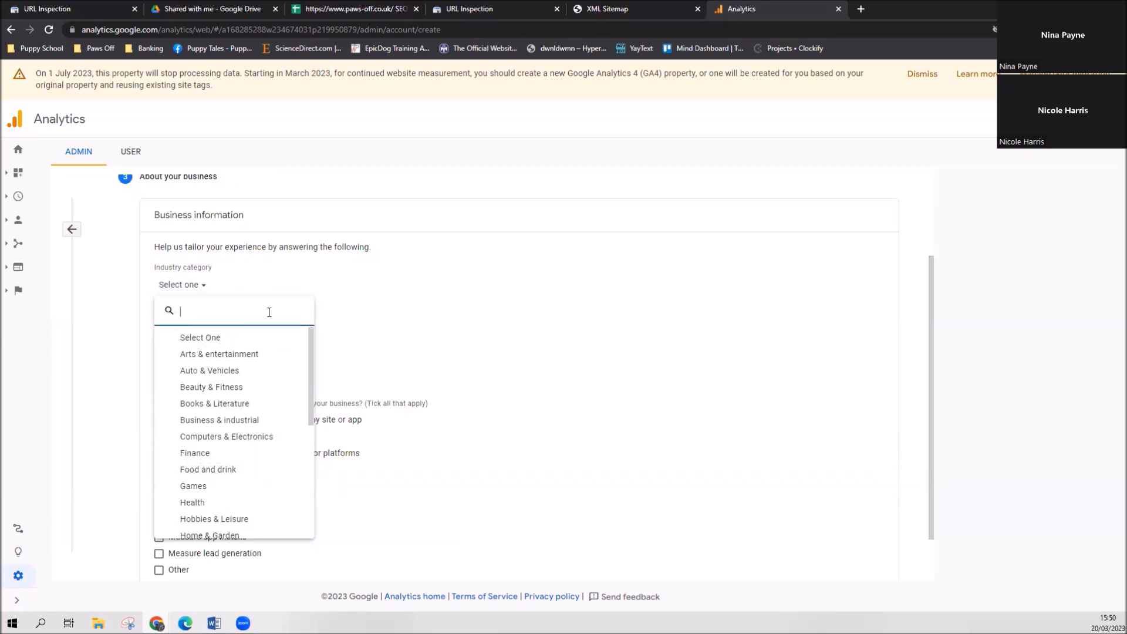
{"action": "mouse_move", "coordinate": [309, 340]}
{"action": "left_mouse_down"}
{"action": "mouse_move", "coordinate": [312, 362]}
{"action": "mouse_move", "coordinate": [314, 352]}
{"action": "left_mouse_up"}
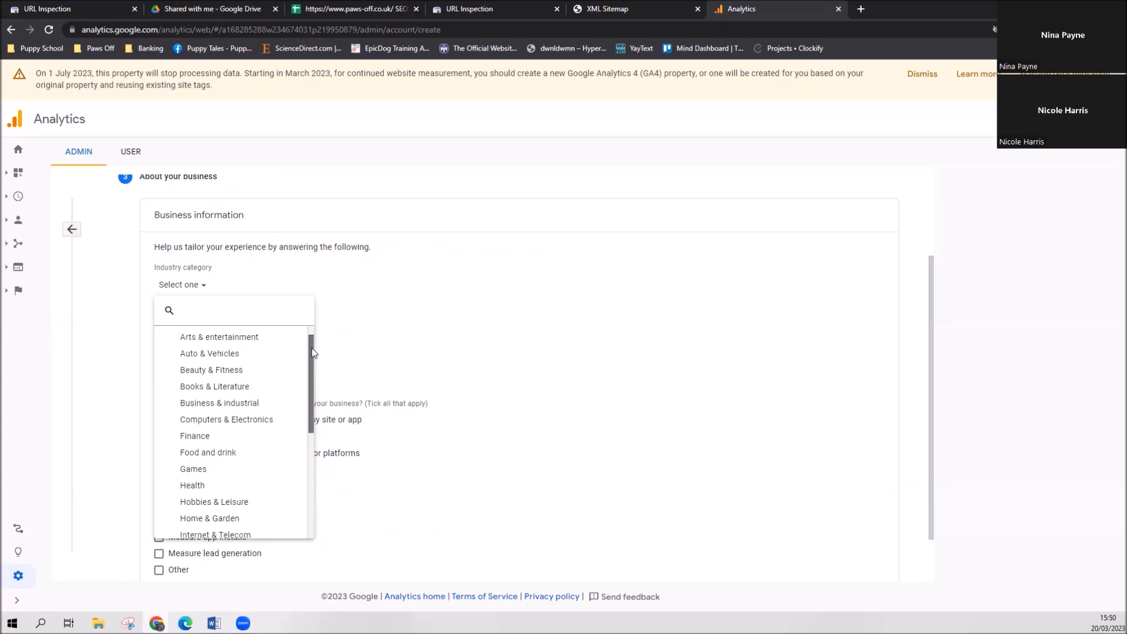
{"action": "left_click_drag", "start_coordinate": [313, 352], "coordinate": [305, 470]}
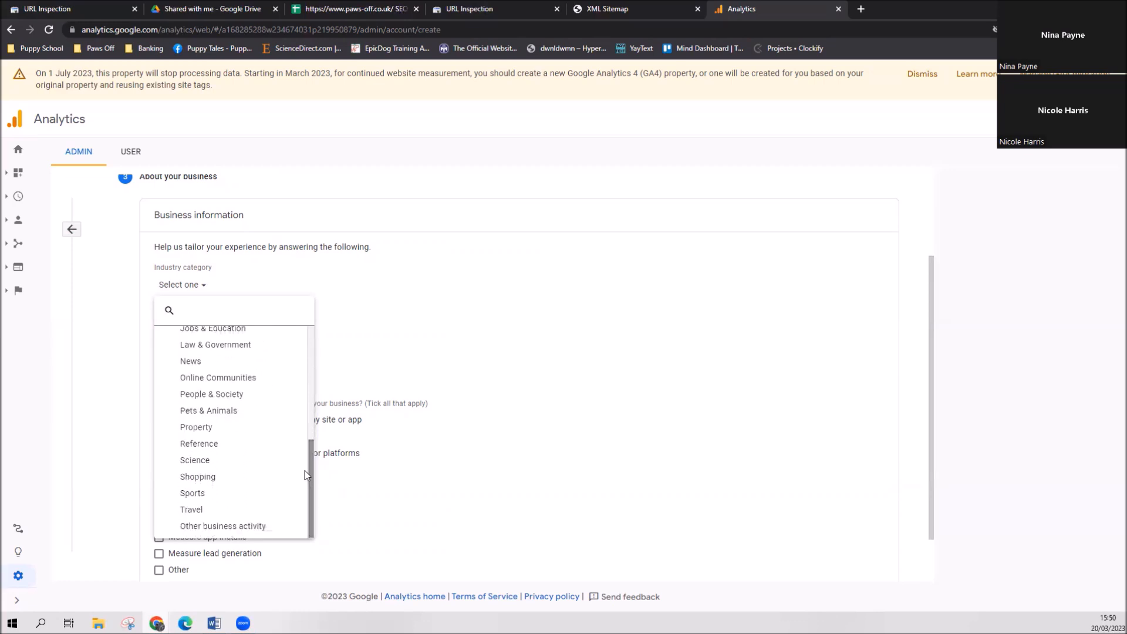
{"action": "left_click", "coordinate": [223, 414]}
{"action": "left_click", "coordinate": [181, 328]}
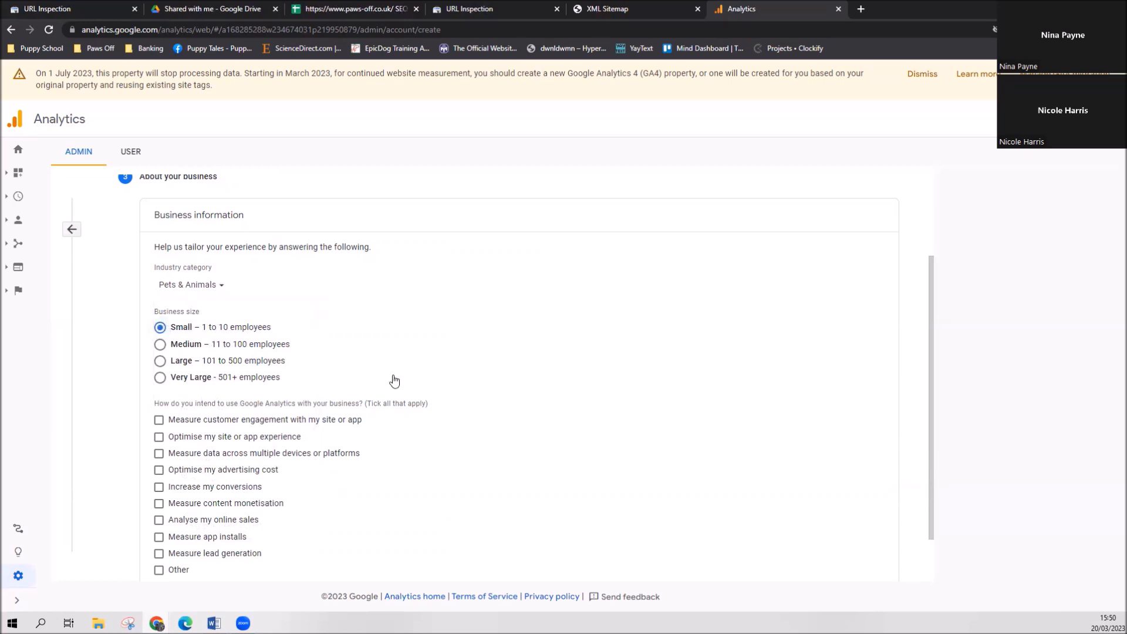
Step: Choose Optimise my site or app experience as the intended use and submit the account for creation
{"action": "scroll", "coordinate": [428, 379], "scroll_direction": "down", "scroll_amount": 1}
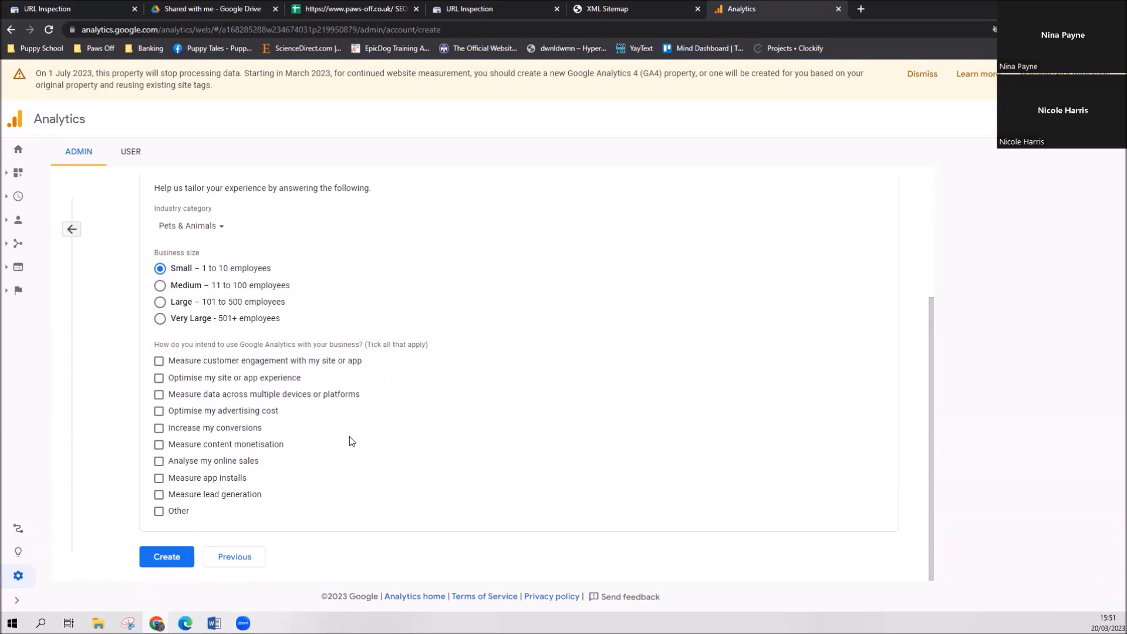
{"action": "left_click", "coordinate": [159, 379]}
{"action": "left_click", "coordinate": [172, 554]}
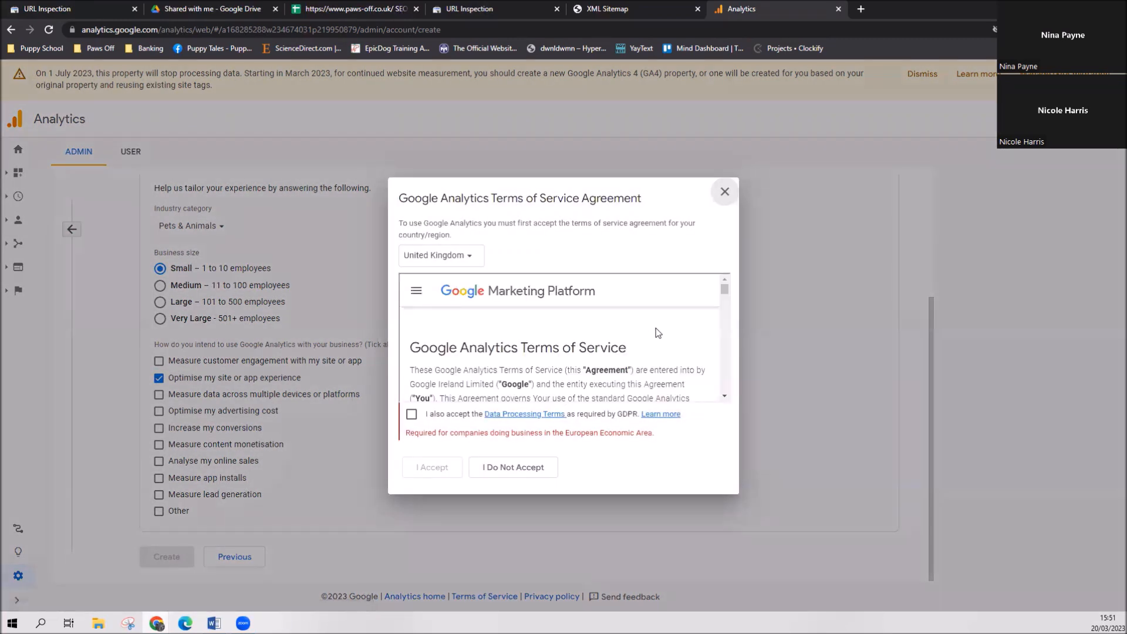
Step: Accept the Google Analytics Terms of Service for the United Kingdom, including the Data Processing Terms
{"action": "left_click_drag", "start_coordinate": [726, 290], "coordinate": [720, 439]}
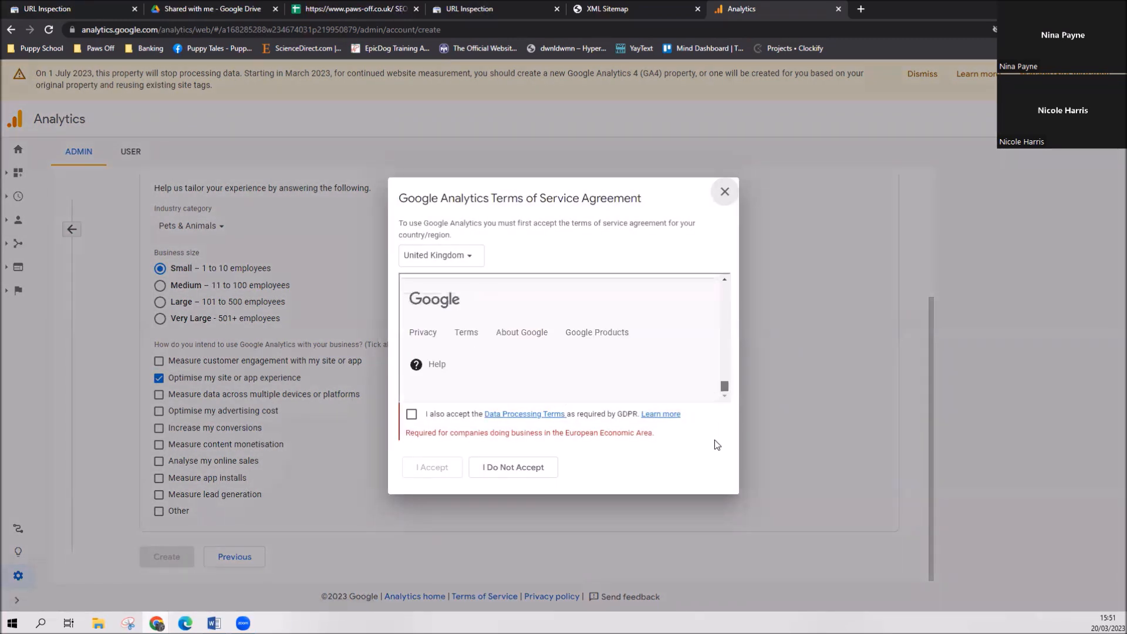
{"action": "left_click", "coordinate": [425, 420]}
{"action": "left_click", "coordinate": [432, 466]}
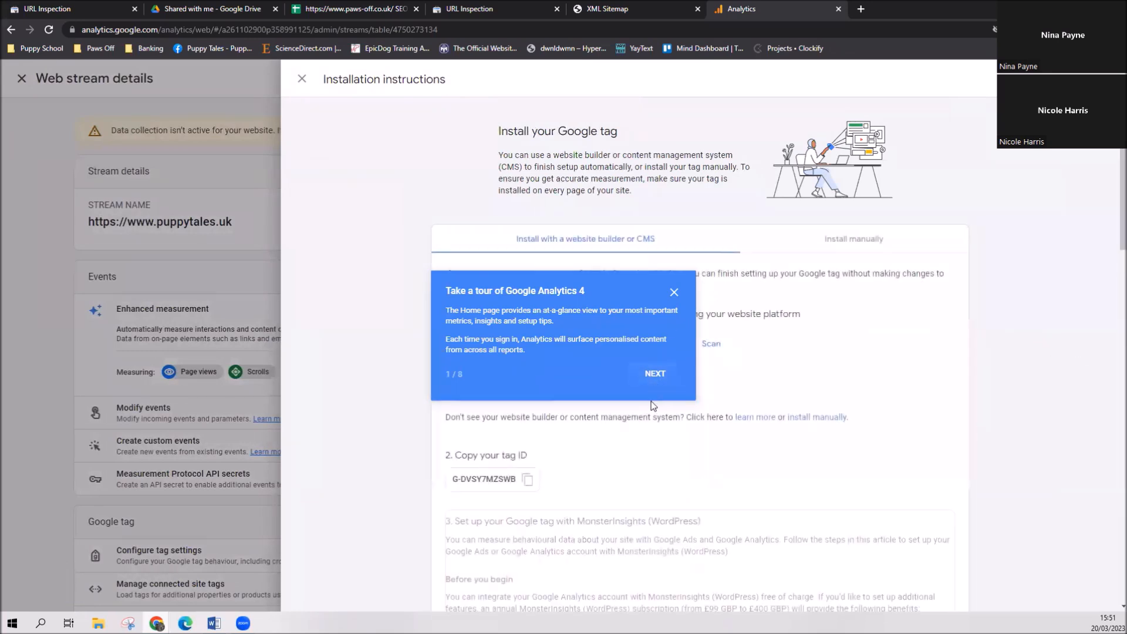
{"action": "left_click", "coordinate": [674, 292]}
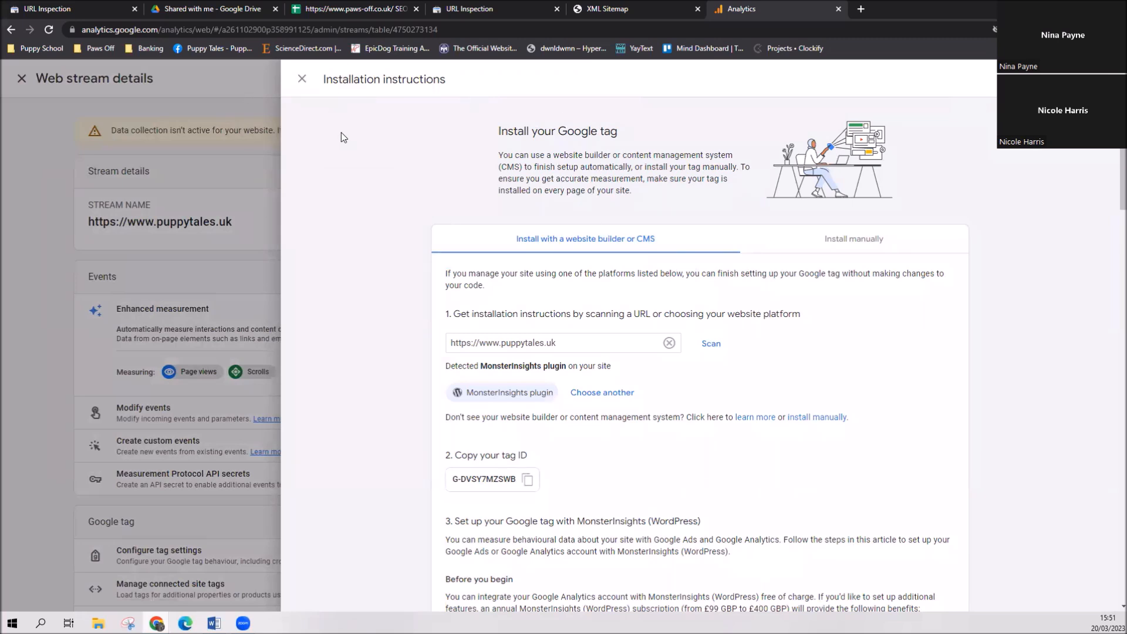
{"action": "left_click", "coordinate": [302, 80]}
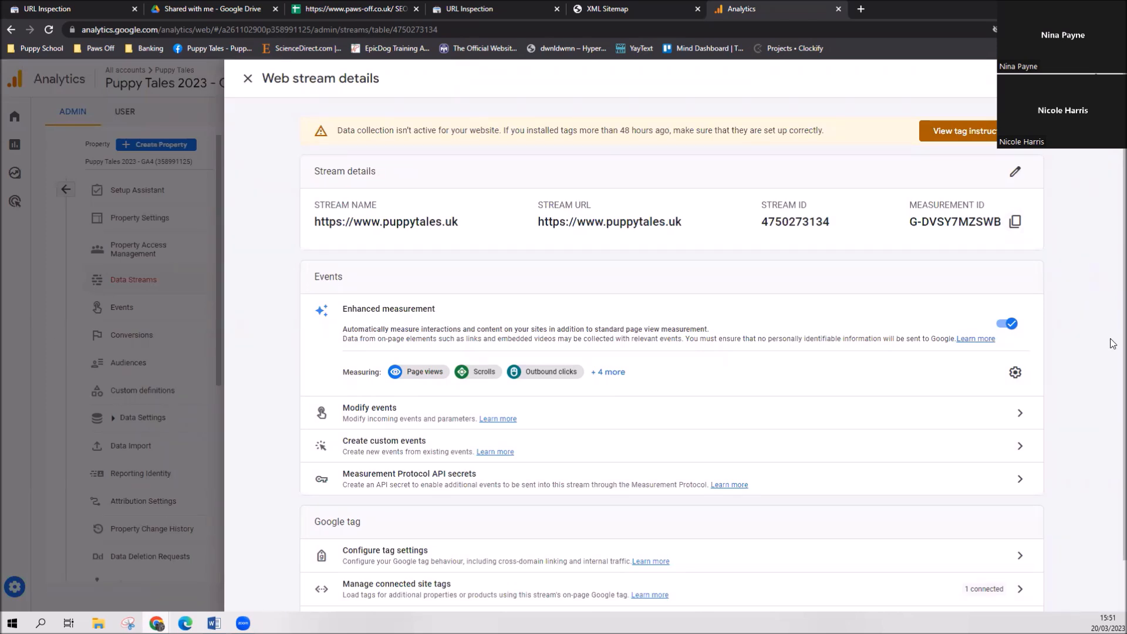
{"action": "scroll", "coordinate": [1110, 329], "scroll_direction": "down", "scroll_amount": 1}
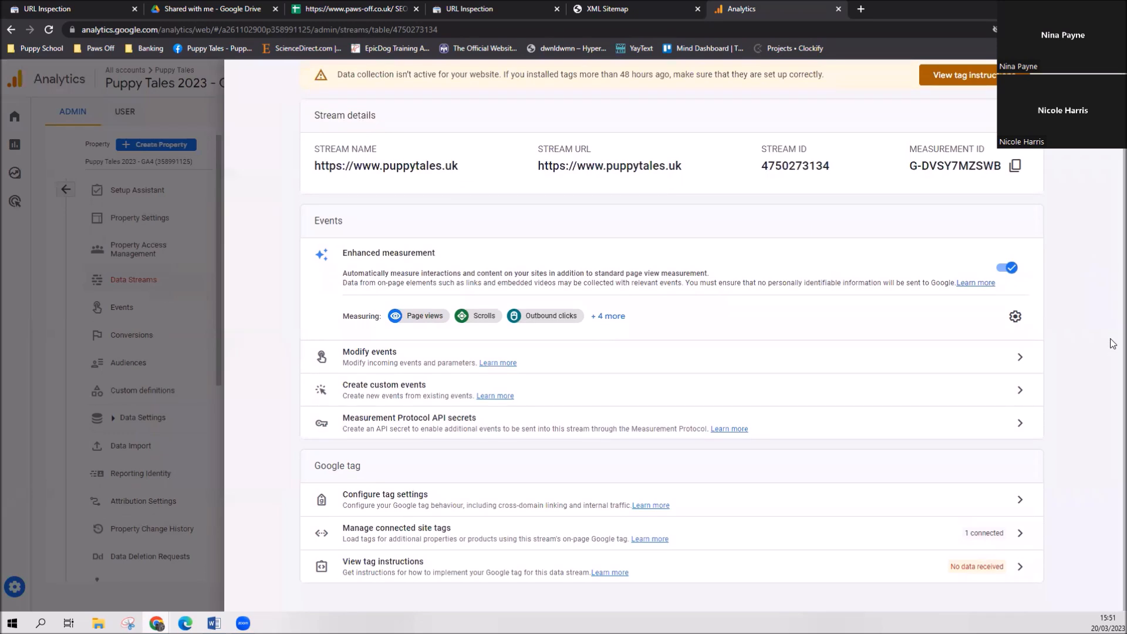
{"action": "scroll", "coordinate": [1113, 321], "scroll_direction": "up", "scroll_amount": 1}
{"action": "scroll", "coordinate": [1114, 321], "scroll_direction": "down", "scroll_amount": 1}
{"action": "scroll", "coordinate": [240, 264], "scroll_direction": "up", "scroll_amount": 1}
{"action": "left_click", "coordinate": [247, 72]}
{"action": "left_click", "coordinate": [714, 470]}
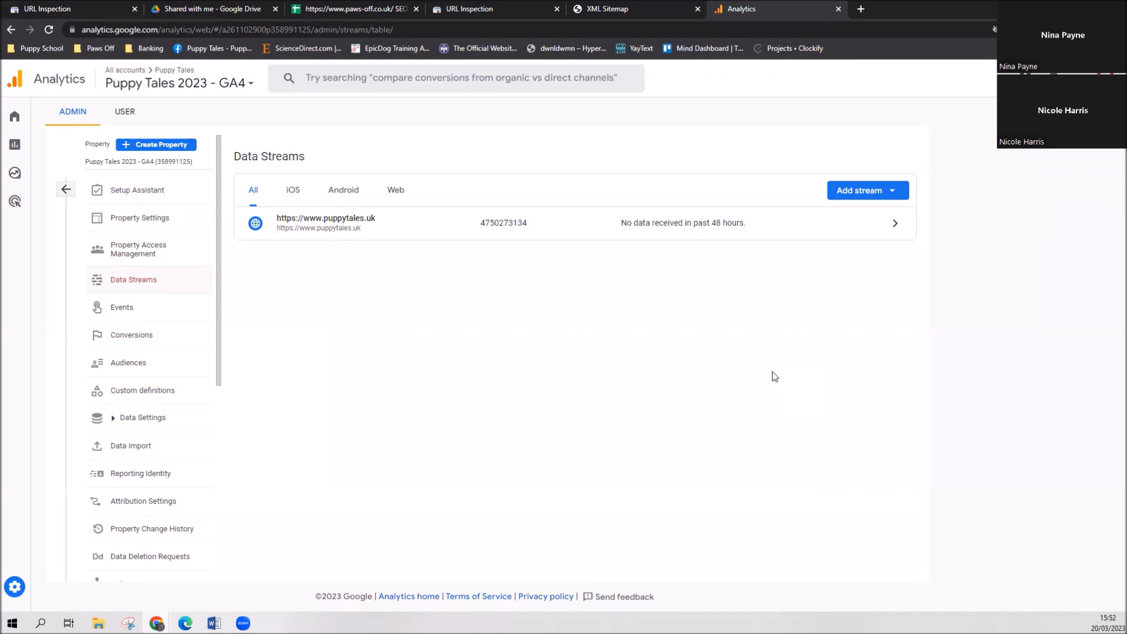
{"action": "left_click", "coordinate": [716, 227]}
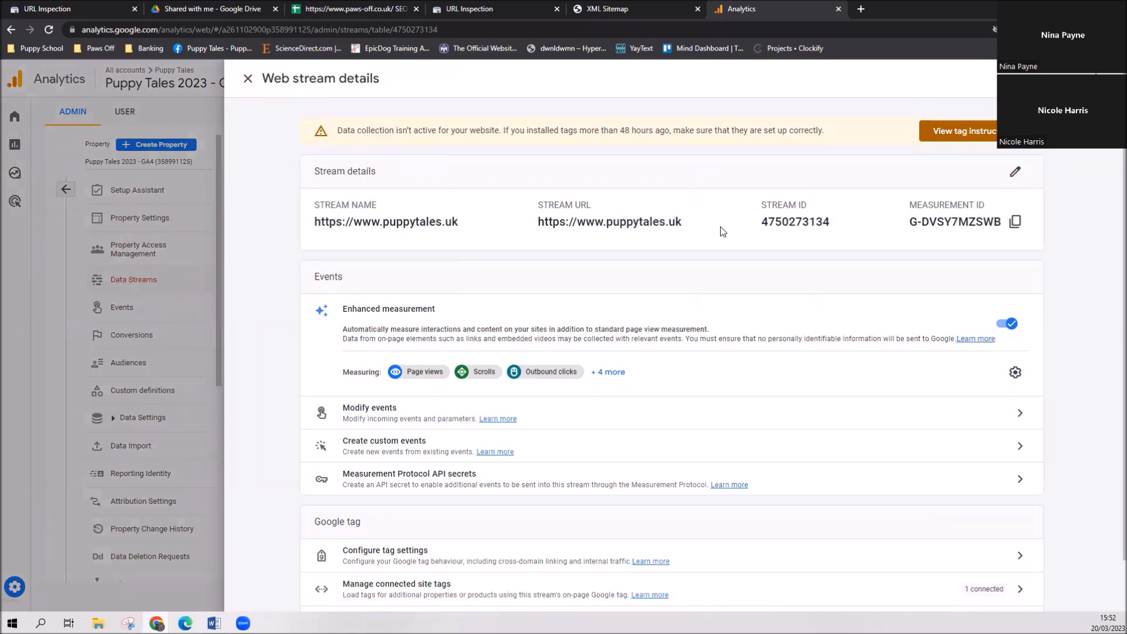
{"action": "left_click", "coordinate": [248, 78]}
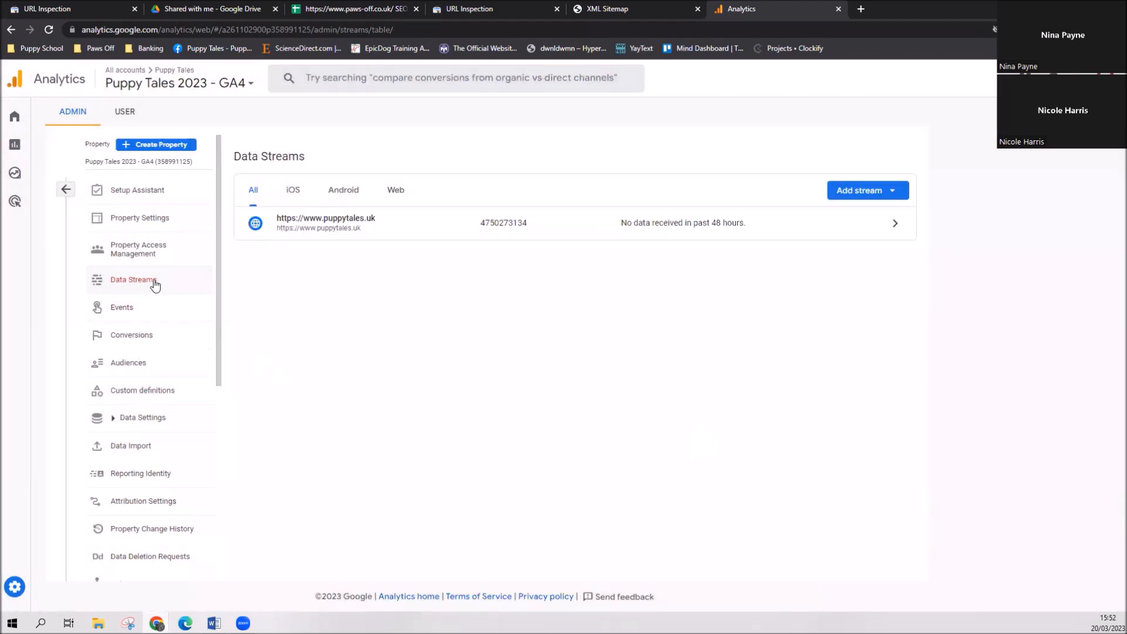
Step: Start creating a new Search Console link for the Puppy Tales 2023 - GA4 property
{"action": "scroll", "coordinate": [153, 294], "scroll_direction": "down", "scroll_amount": 5}
{"action": "scroll", "coordinate": [154, 314], "scroll_direction": "down", "scroll_amount": 1}
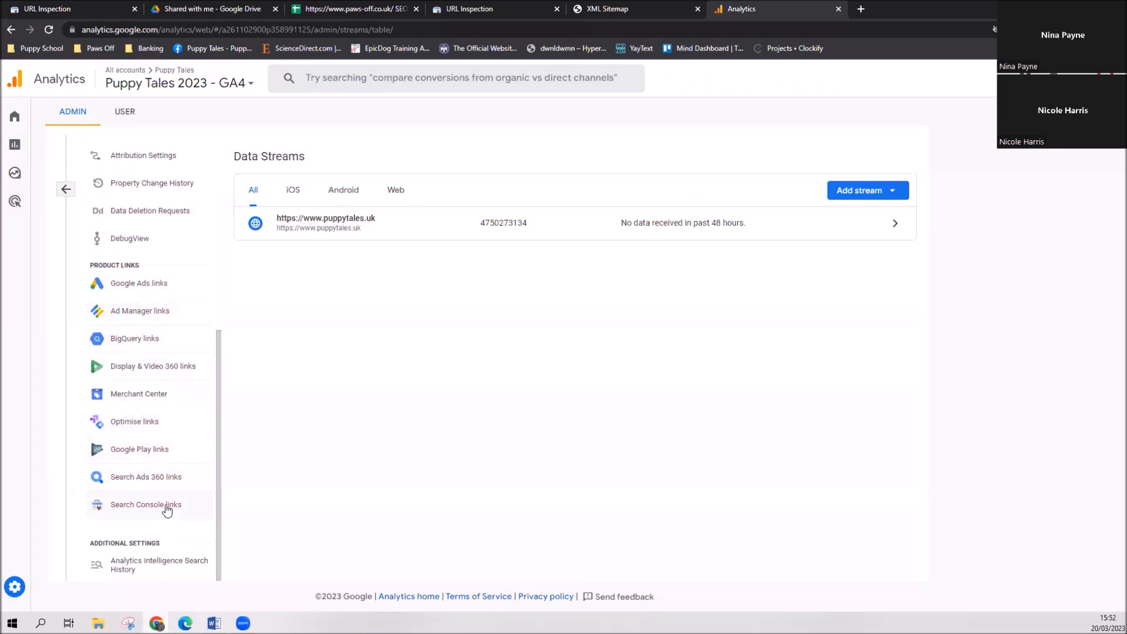
{"action": "left_click", "coordinate": [167, 509]}
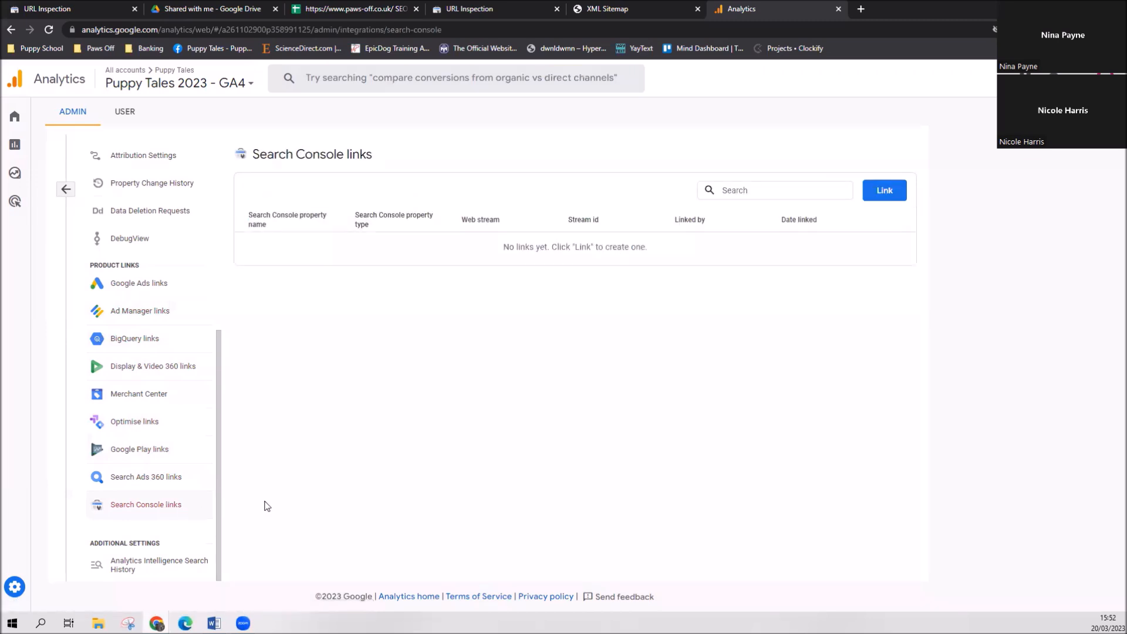
{"action": "left_click", "coordinate": [874, 191]}
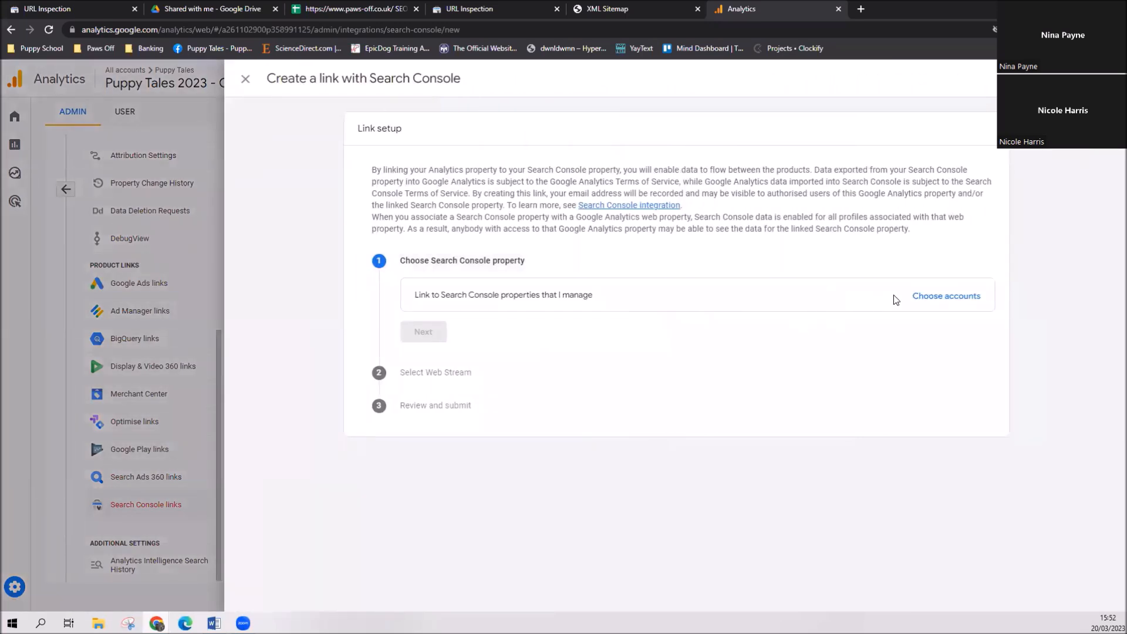
Step: Choose the puppytales.uk domain as the Search Console property for the link and confirm the selection
{"action": "left_click", "coordinate": [946, 297]}
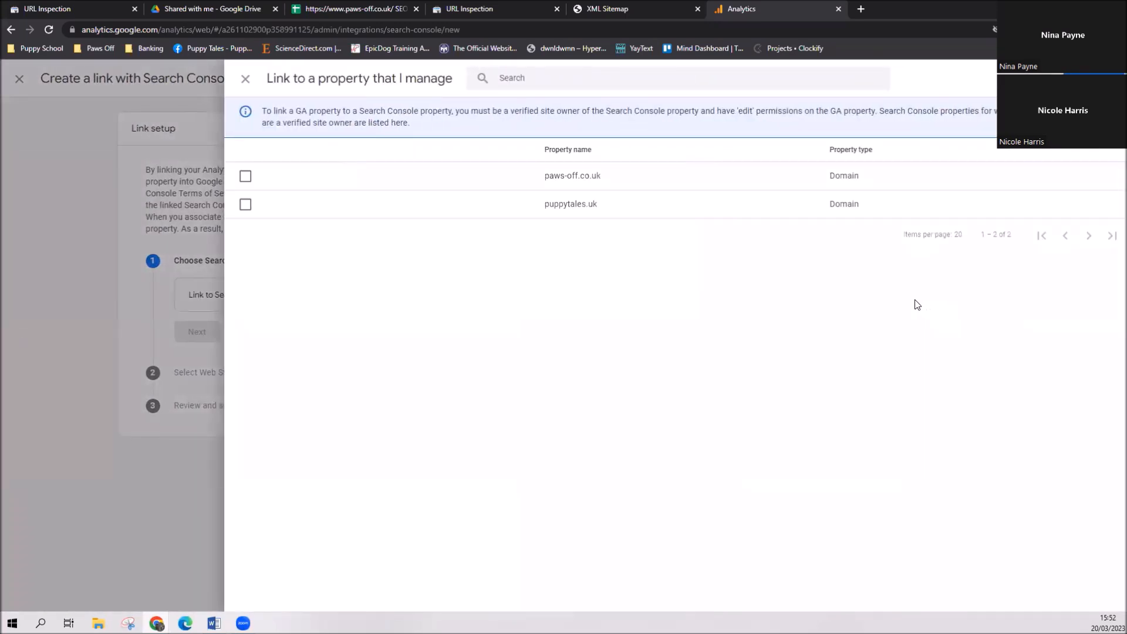
{"action": "left_click", "coordinate": [245, 176]}
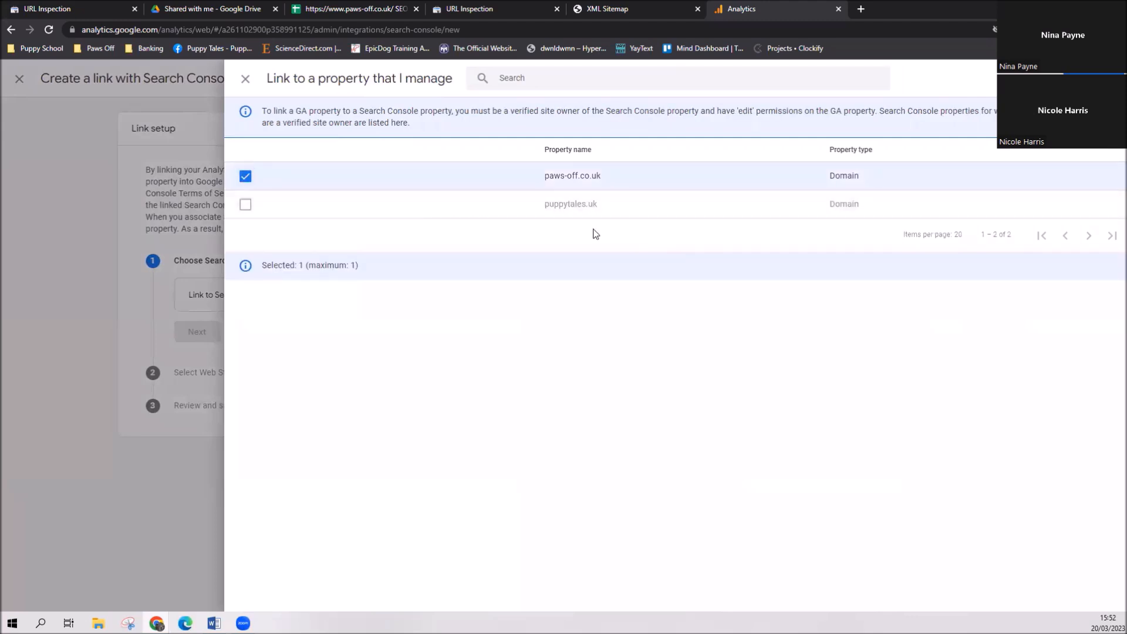
{"action": "left_click", "coordinate": [246, 176]}
{"action": "left_click", "coordinate": [245, 205]}
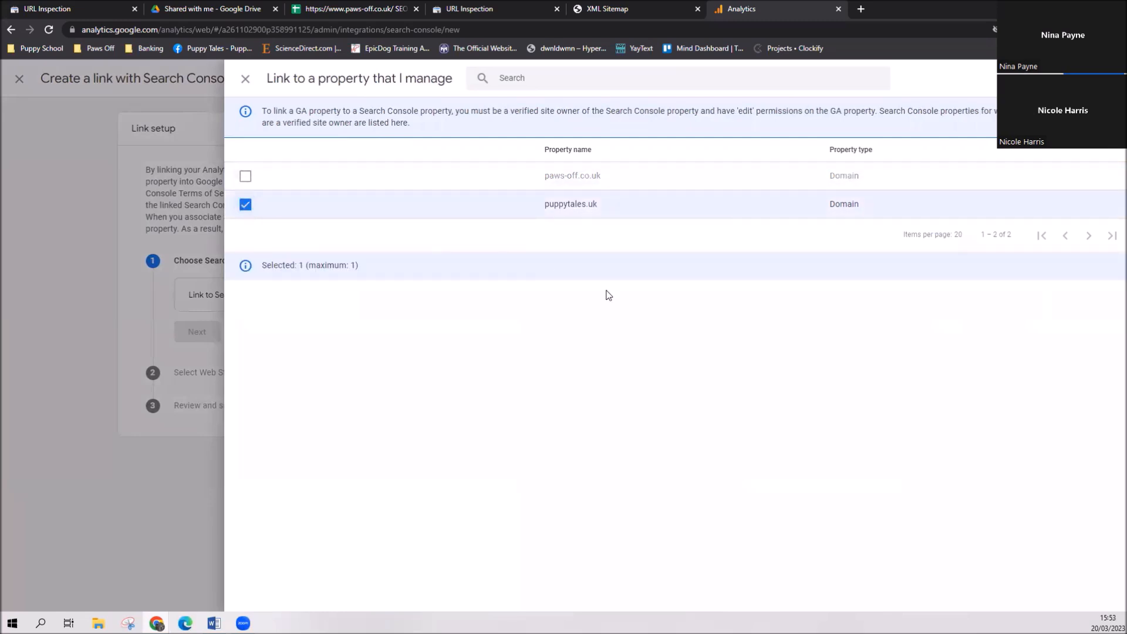
{"action": "left_click", "coordinate": [1084, 78]}
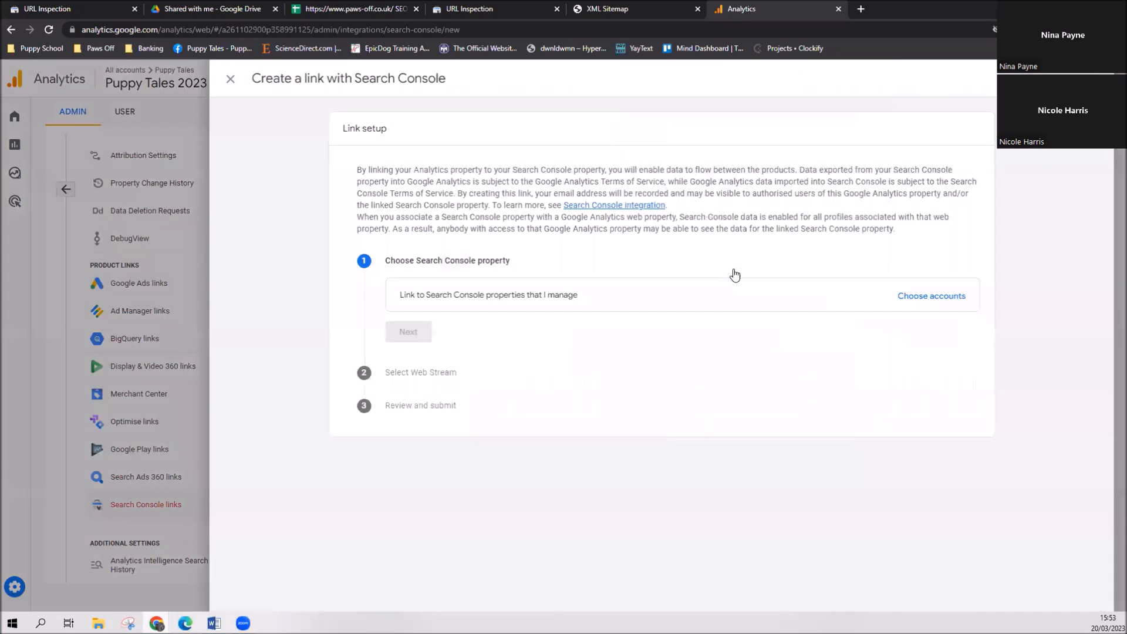
{"action": "left_click", "coordinate": [430, 364]}
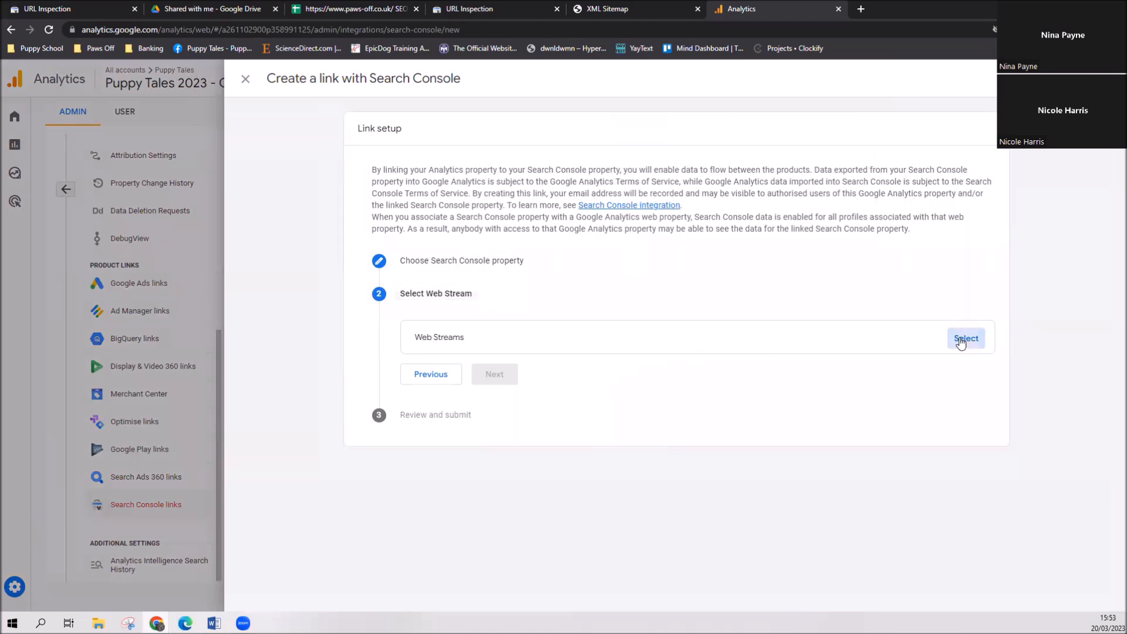
{"action": "left_click", "coordinate": [963, 338]}
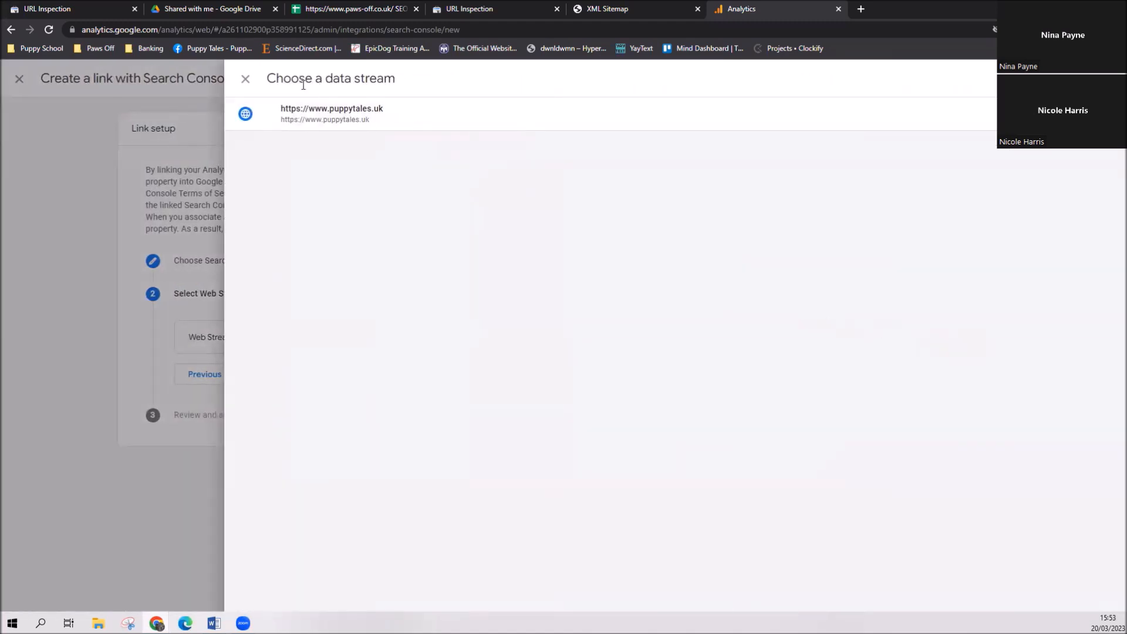
{"action": "left_click", "coordinate": [331, 125]}
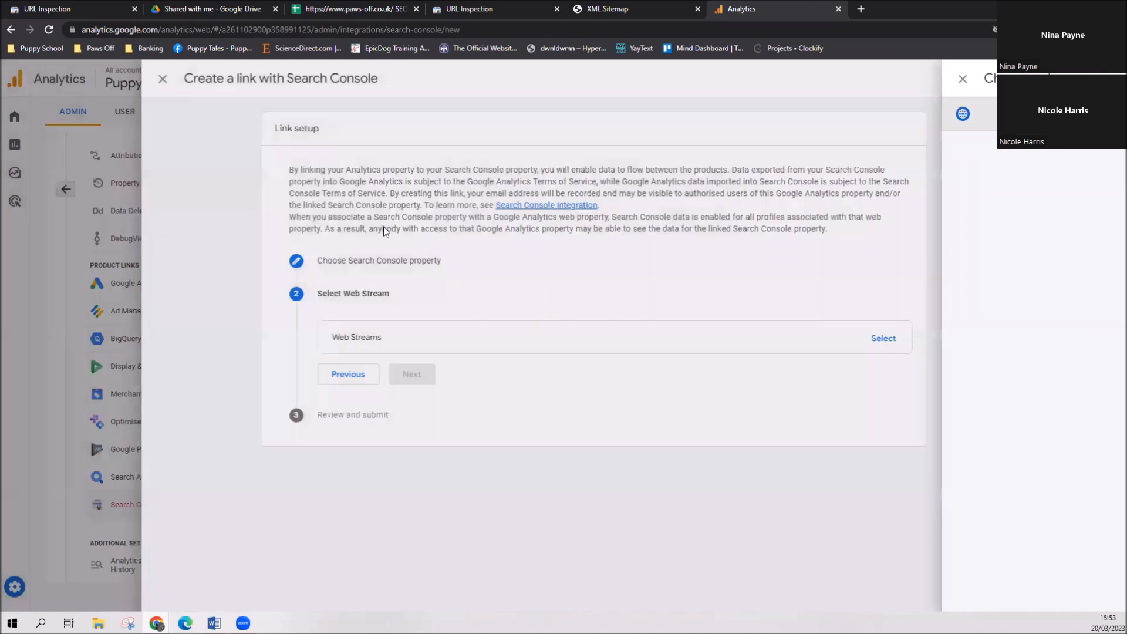
{"action": "left_click", "coordinate": [487, 407]}
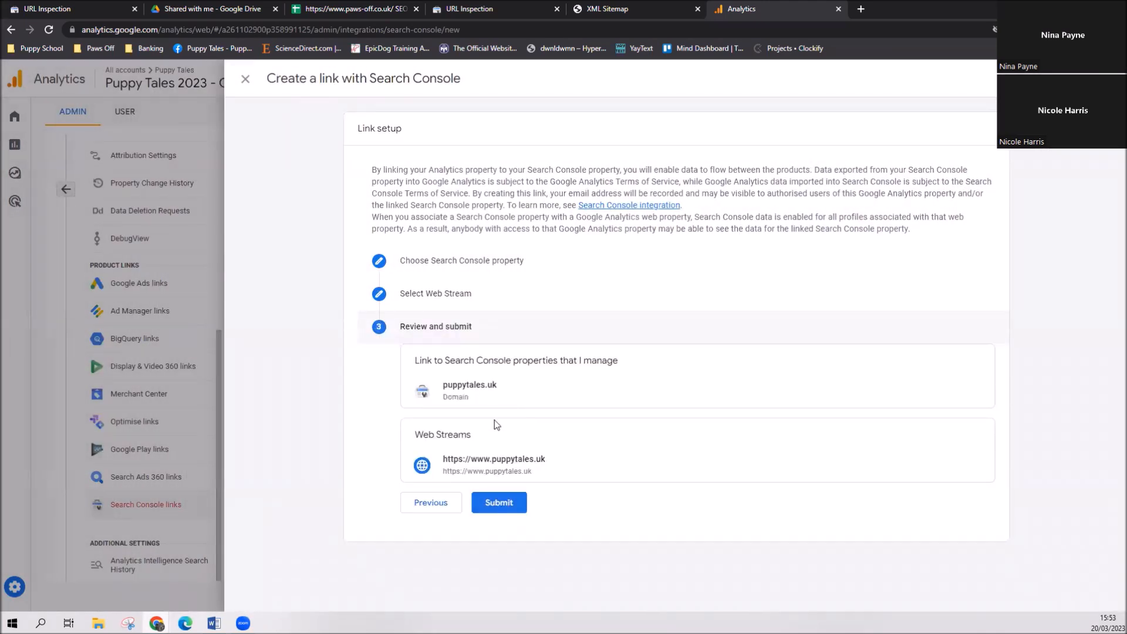
{"action": "left_click", "coordinate": [499, 503]}
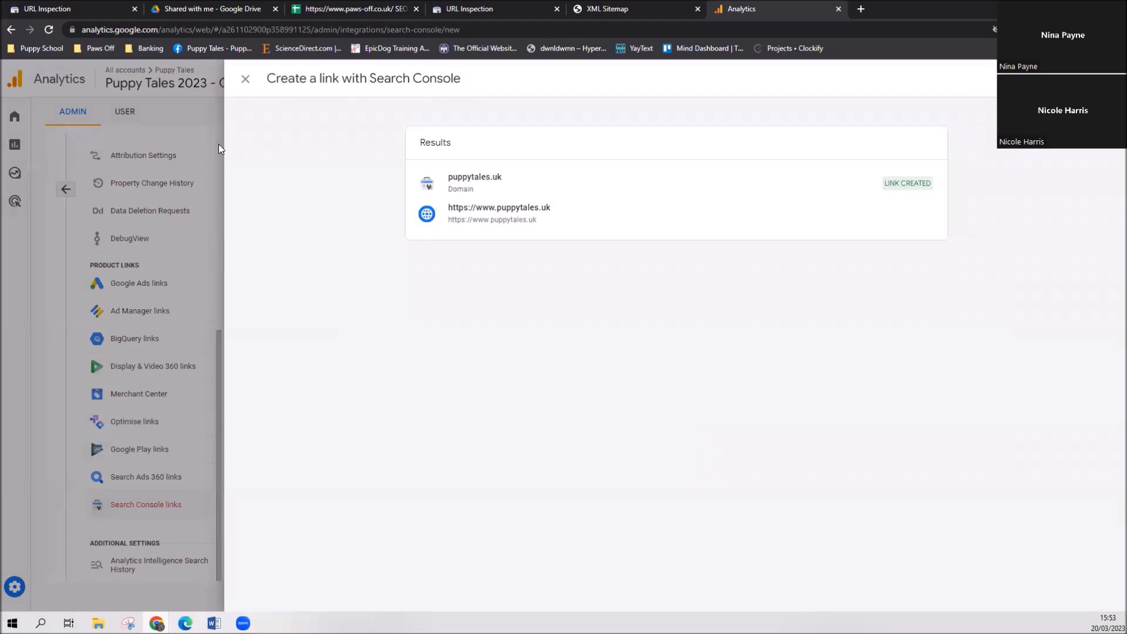
{"action": "left_click", "coordinate": [246, 78]}
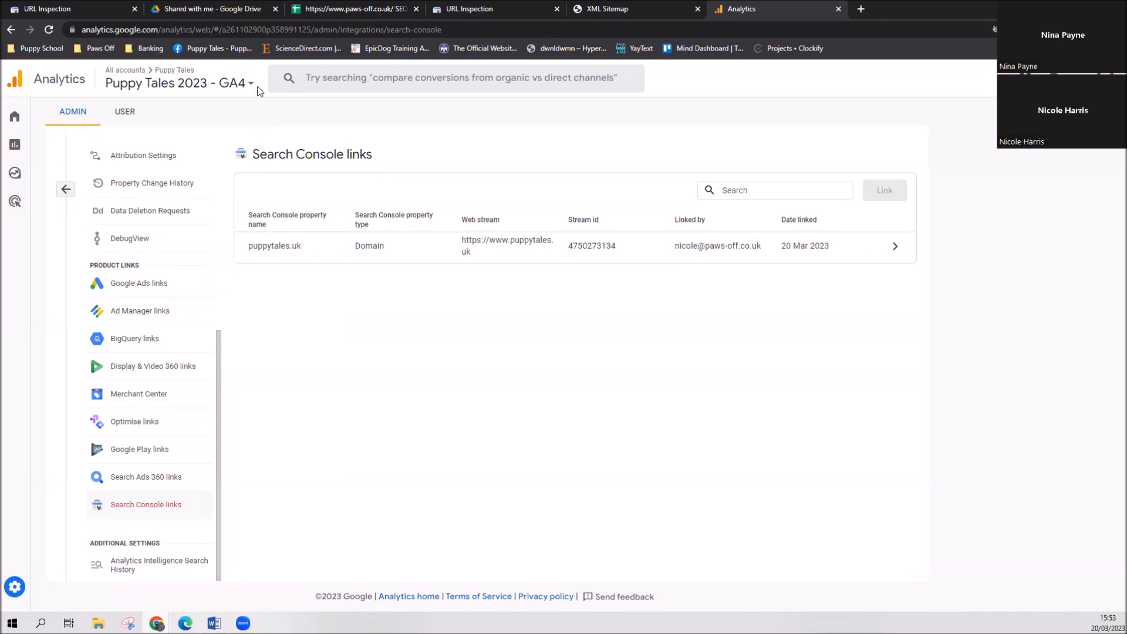
Step: Switch to the All Web Site Data view of the Puppy Tales 2023 Universal Analytics property and open its administration page
{"action": "left_click", "coordinate": [250, 86]}
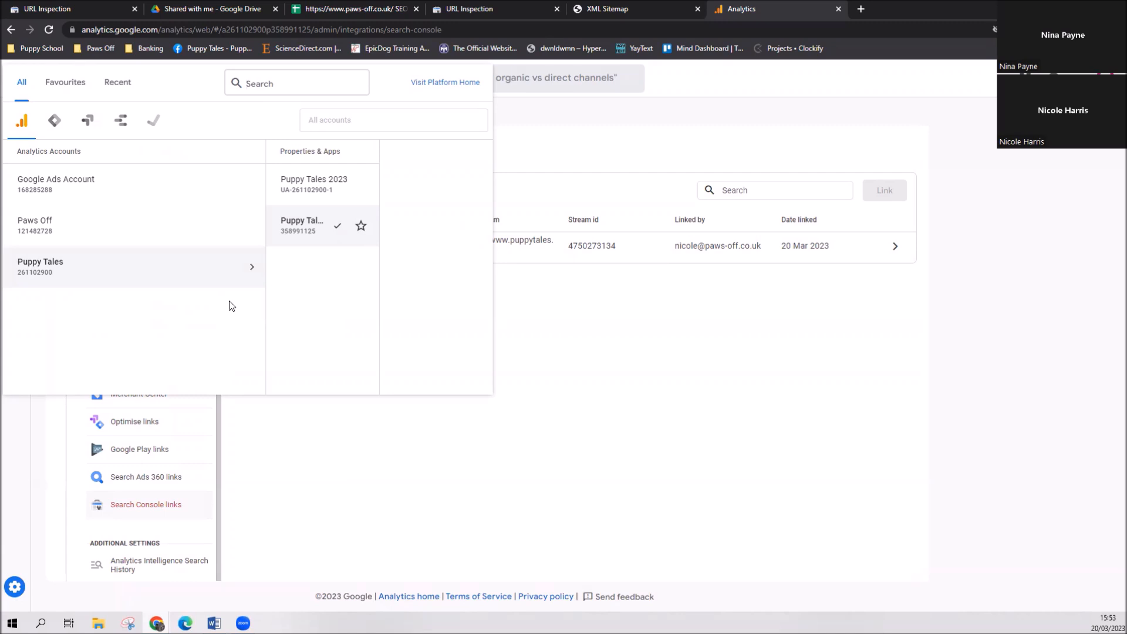
{"action": "left_click", "coordinate": [224, 190]}
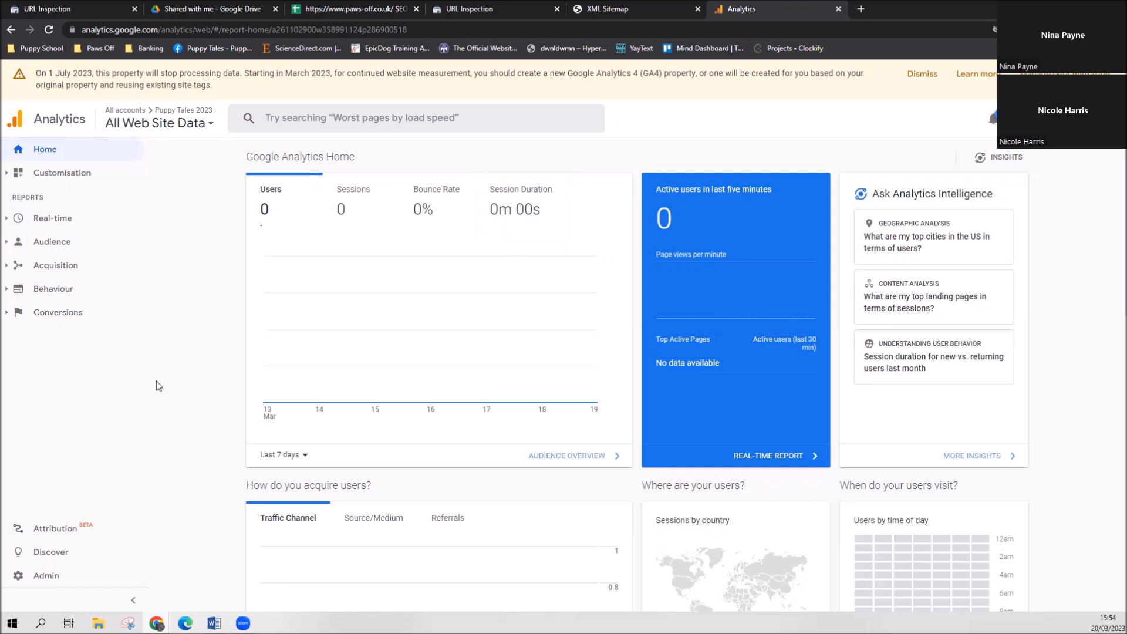
{"action": "left_click", "coordinate": [126, 575]}
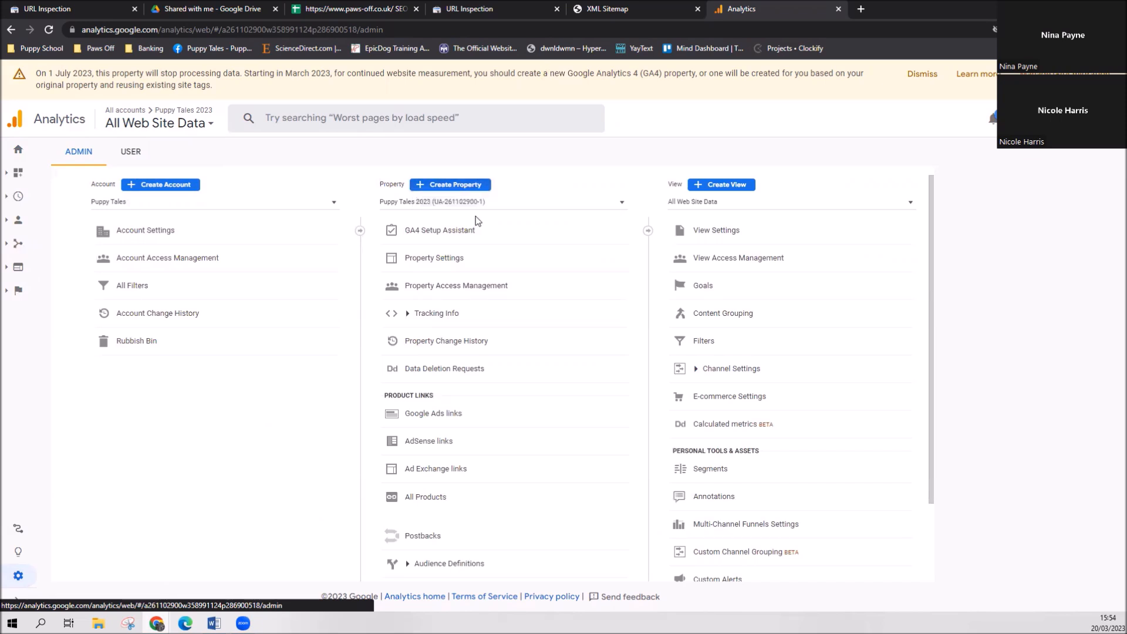
Step: Open the Search Console settings from the property settings of Puppy Tales 2023
{"action": "left_click", "coordinate": [463, 268]}
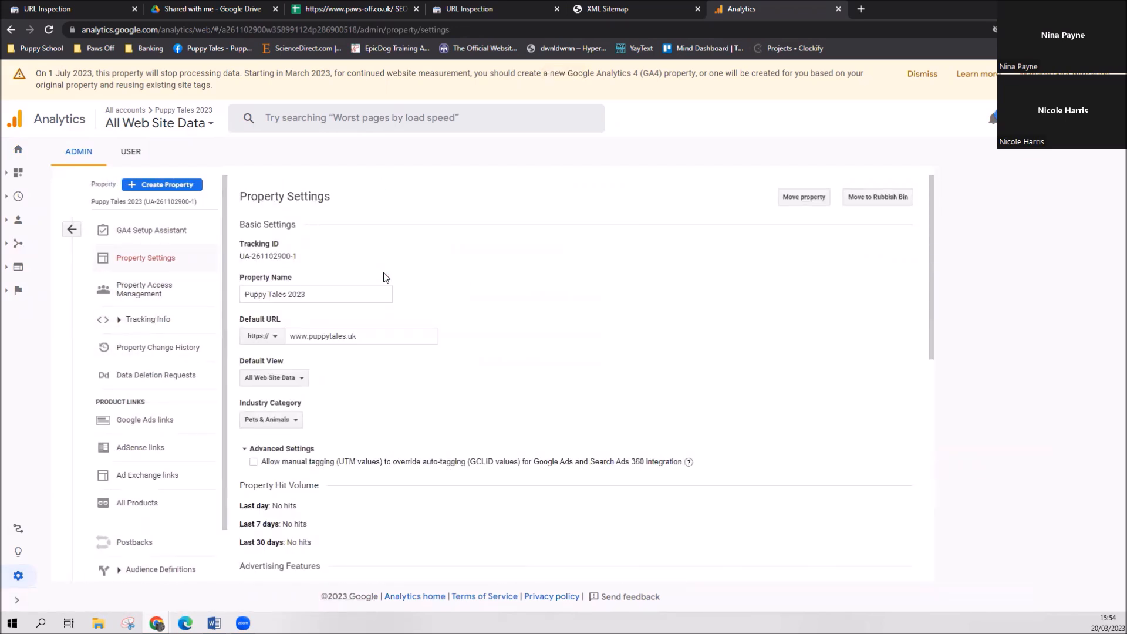
{"action": "scroll", "coordinate": [390, 352], "scroll_direction": "down", "scroll_amount": 6}
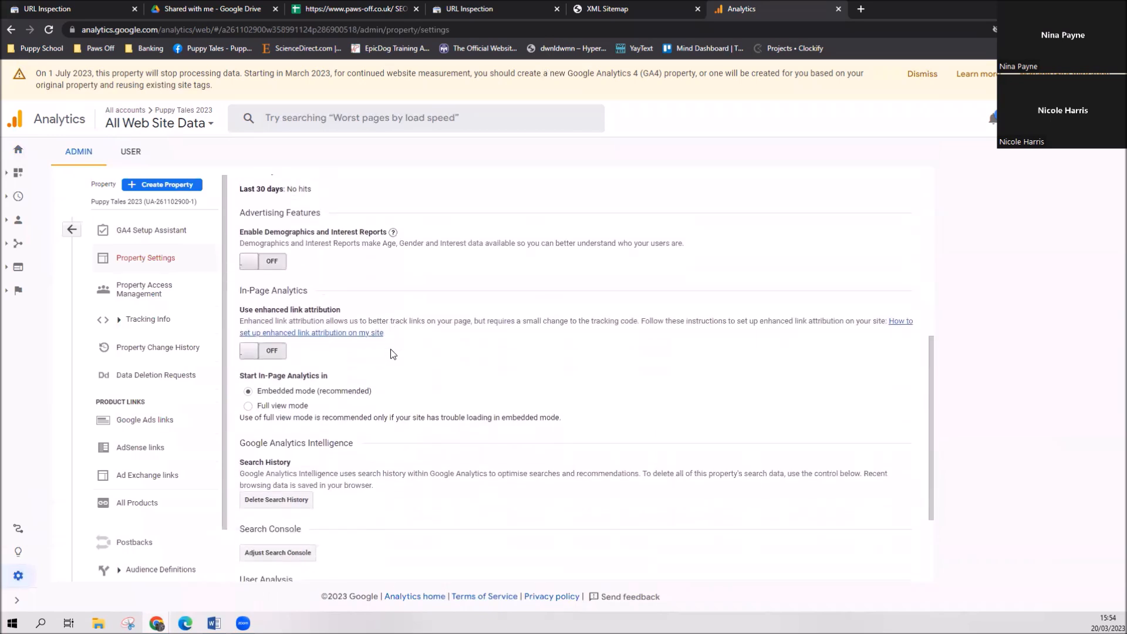
{"action": "scroll", "coordinate": [393, 353], "scroll_direction": "down", "scroll_amount": 2}
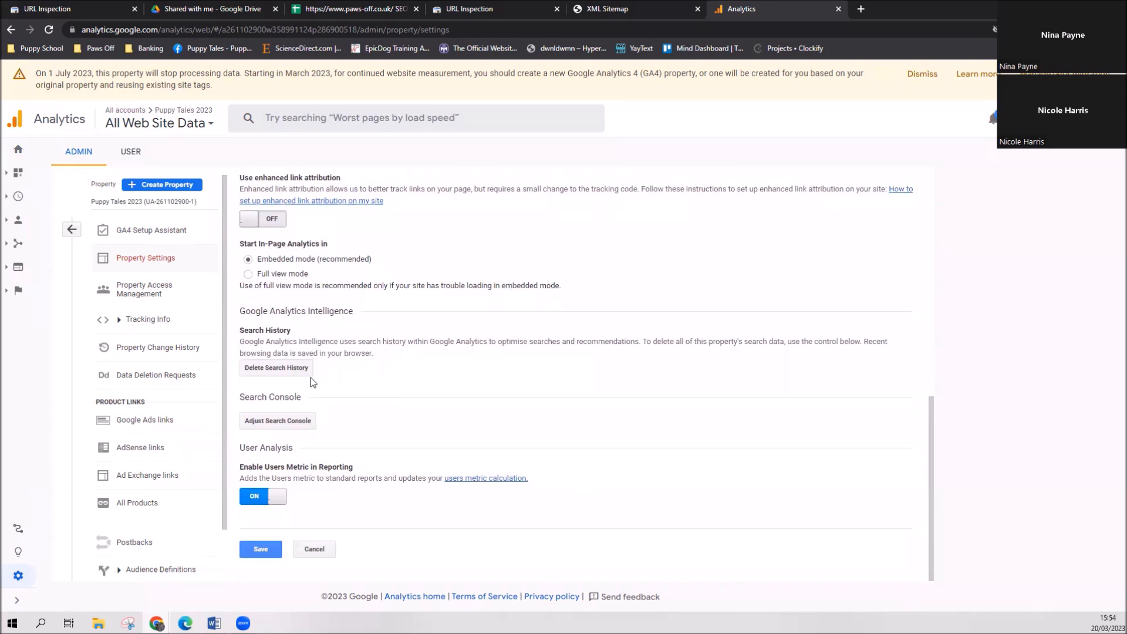
{"action": "left_click", "coordinate": [283, 427]}
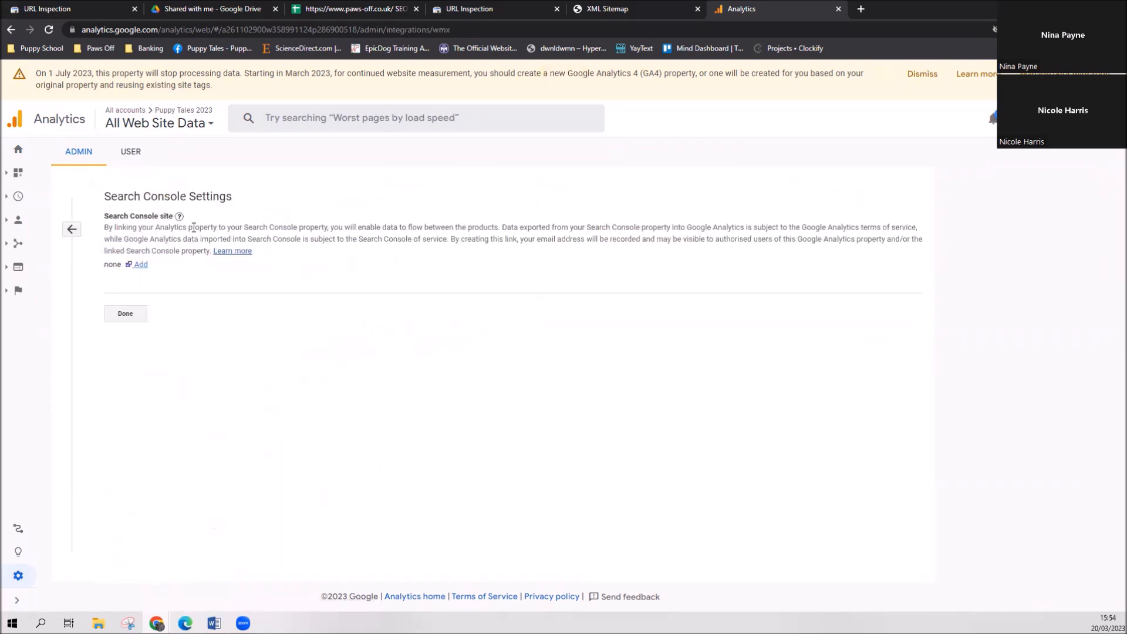
Step: Associate the puppytales.uk Search Console property with the Puppy Tales 2023 Universal Analytics property, using the All Web Site Data view
{"action": "left_click", "coordinate": [141, 265]}
{"action": "left_click", "coordinate": [685, 258]}
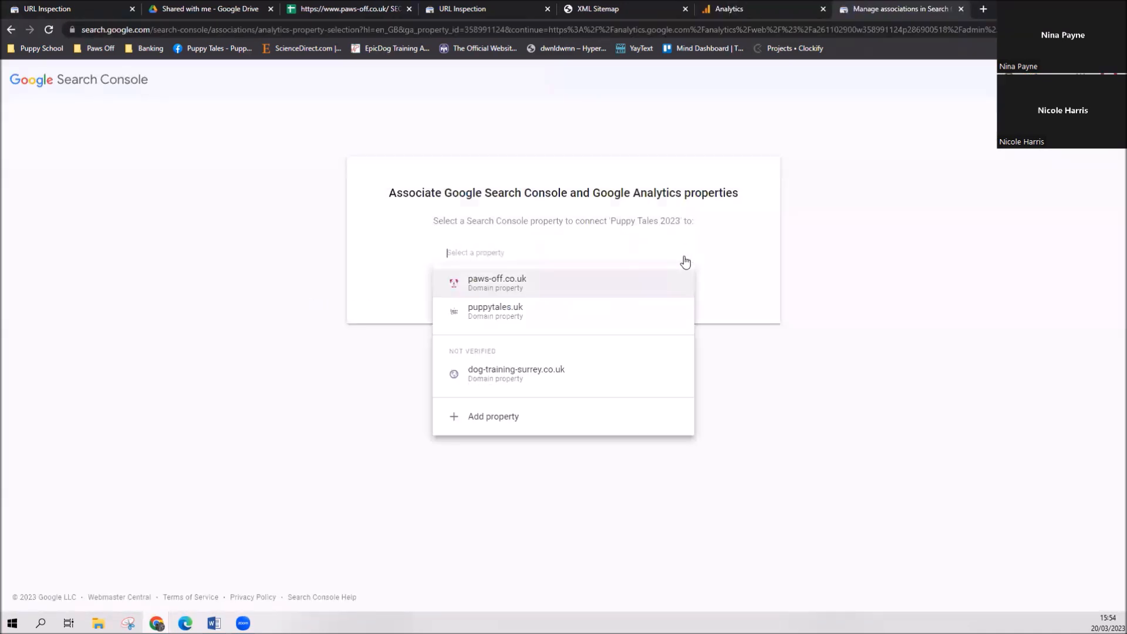
{"action": "left_click", "coordinate": [557, 318]}
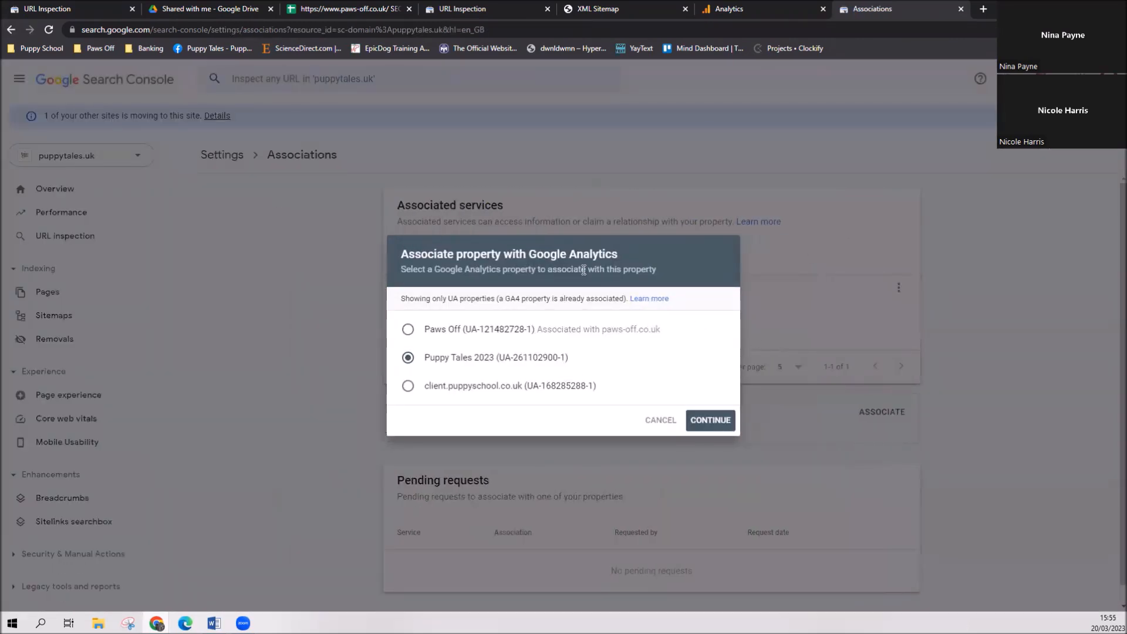
{"action": "left_click", "coordinate": [700, 418]}
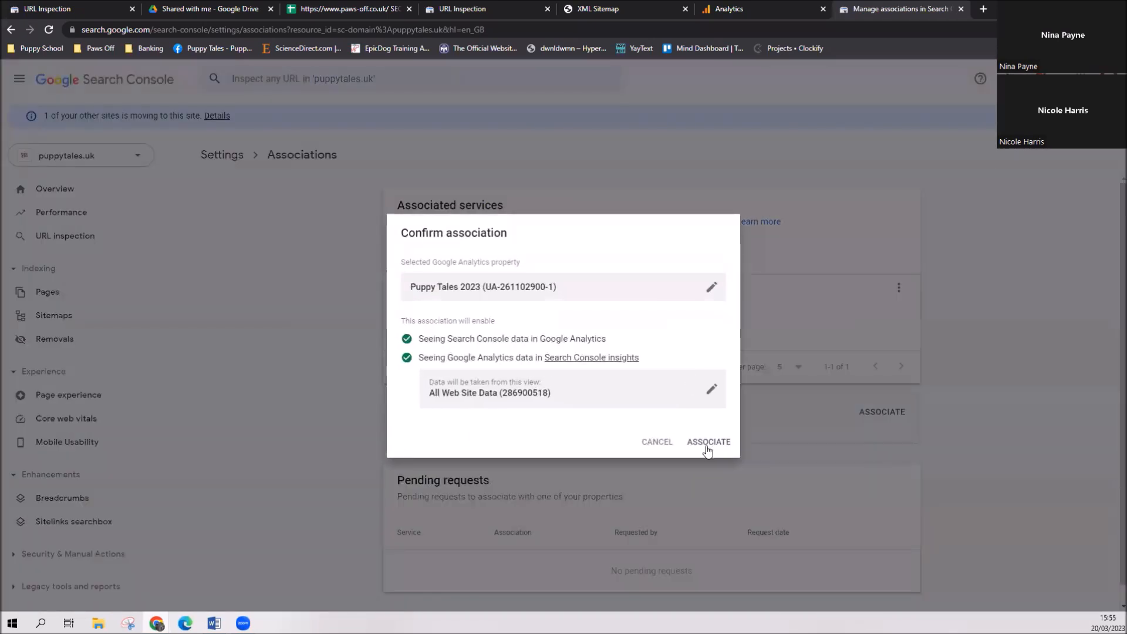
{"action": "left_click", "coordinate": [707, 447]}
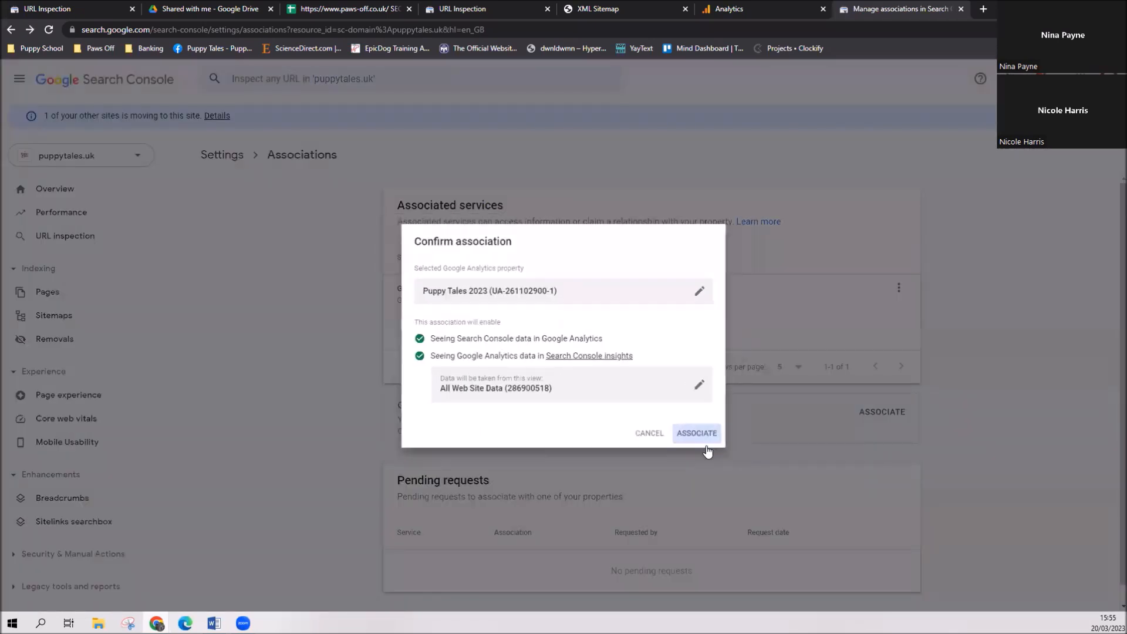